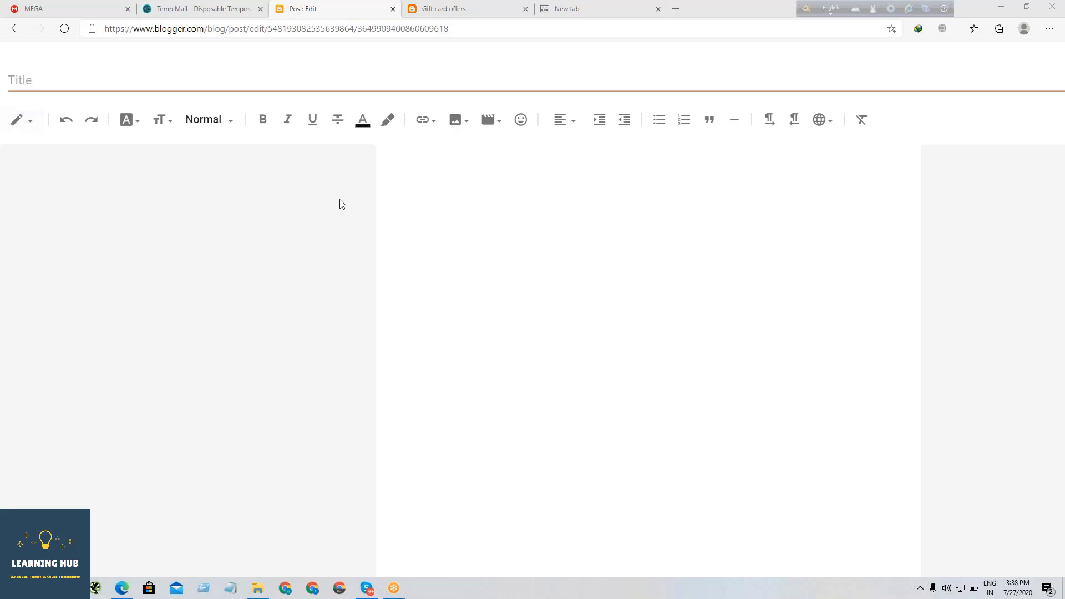
# - Enter the text "Digital Marketing" in the body of the blank post
pyautogui.click(497, 215)
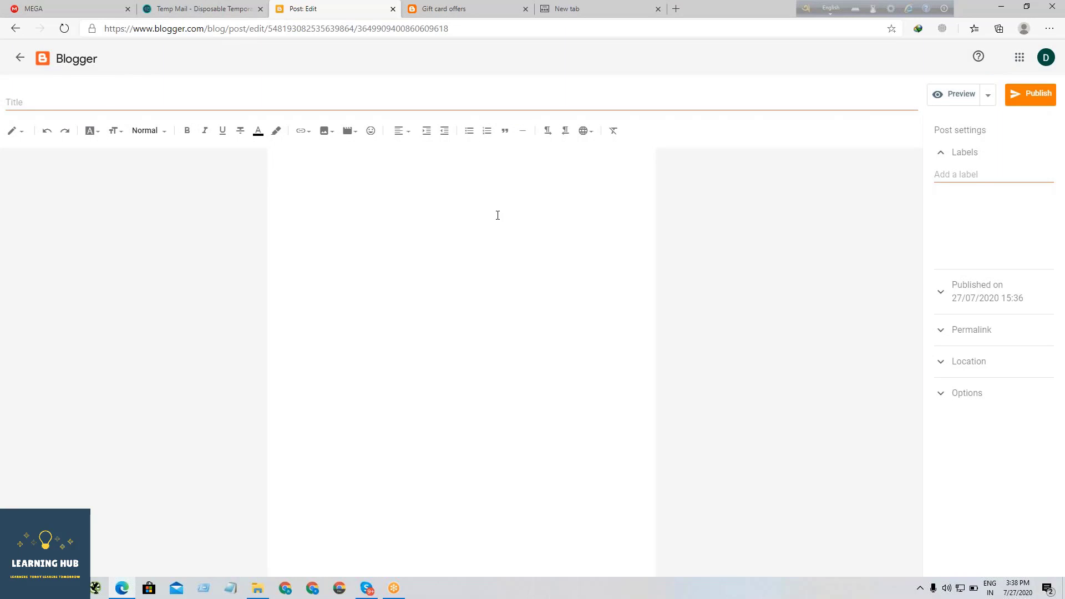
pyautogui.scroll(4, 498, 215)
pyautogui.hscroll(-4, 498, 215)
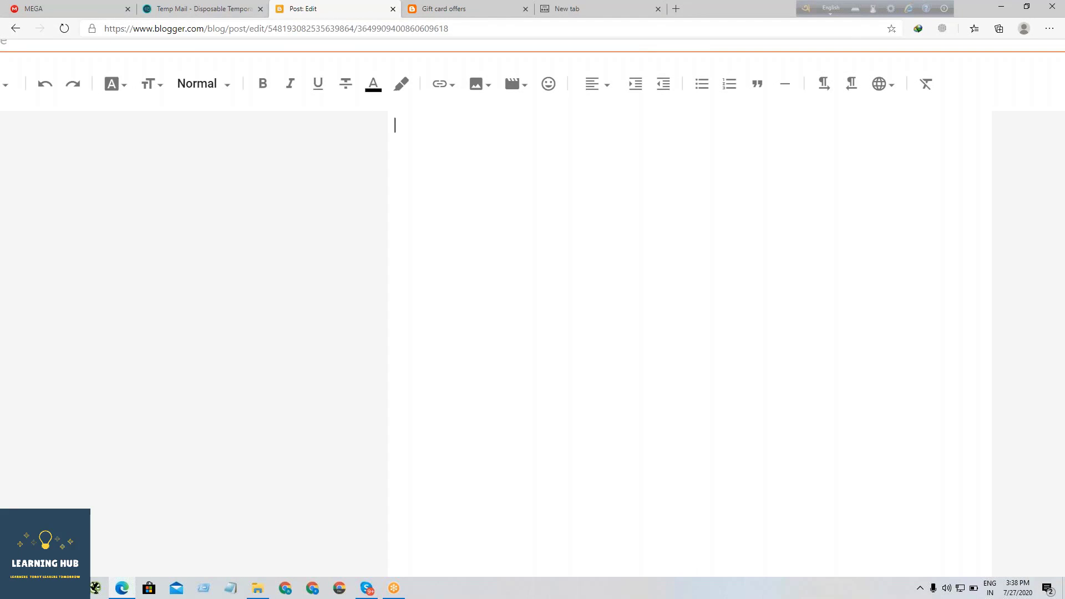
pyautogui.hscroll(-2, 408, 160)
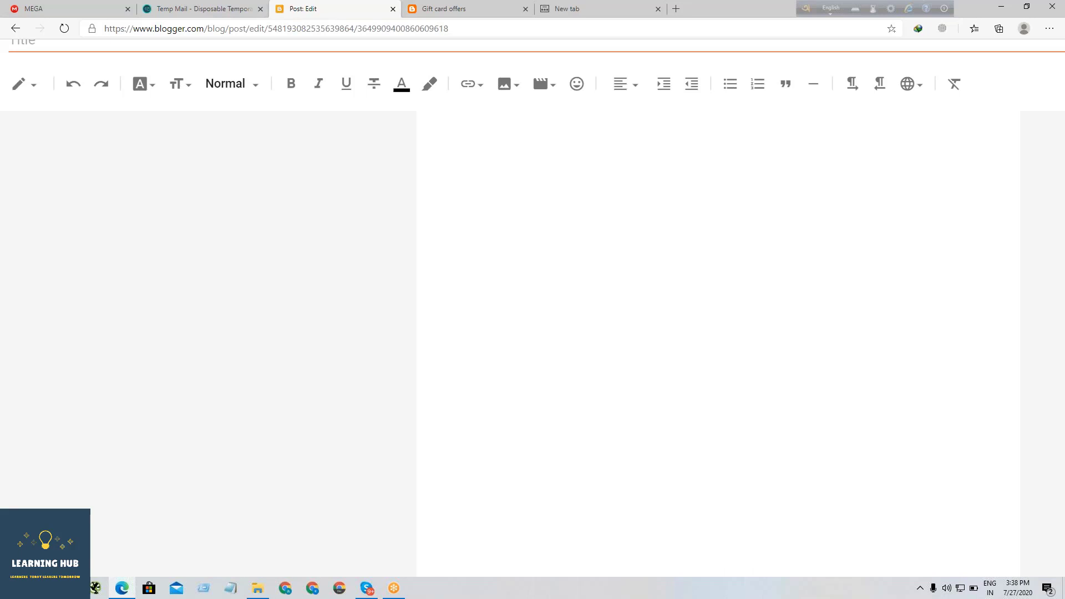
pyautogui.scroll(-5, 186, 138)
pyautogui.click(327, 210)
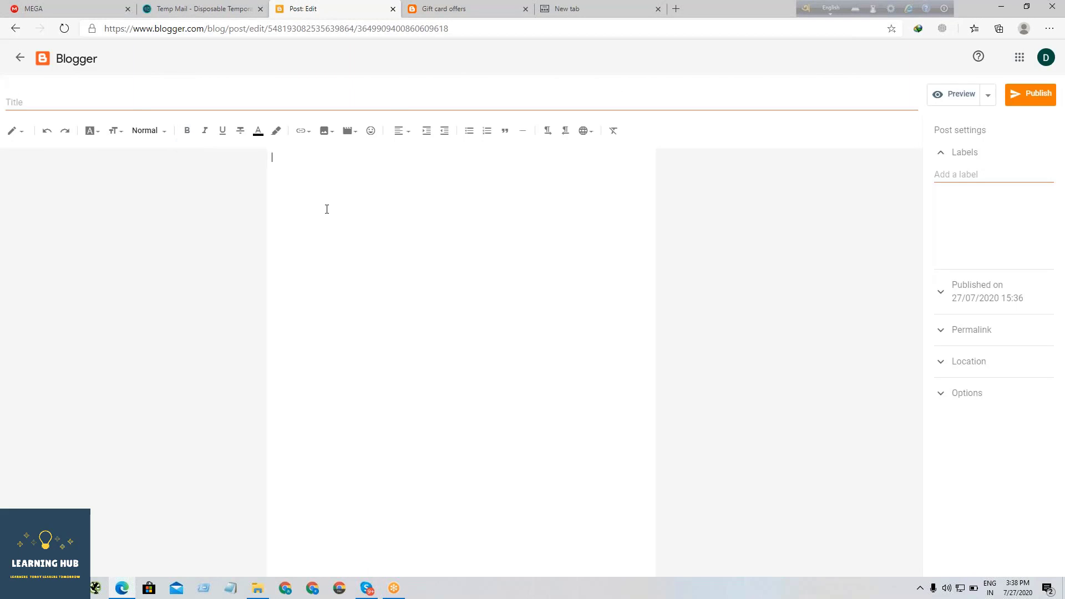
pyautogui.scroll(5, 326, 209)
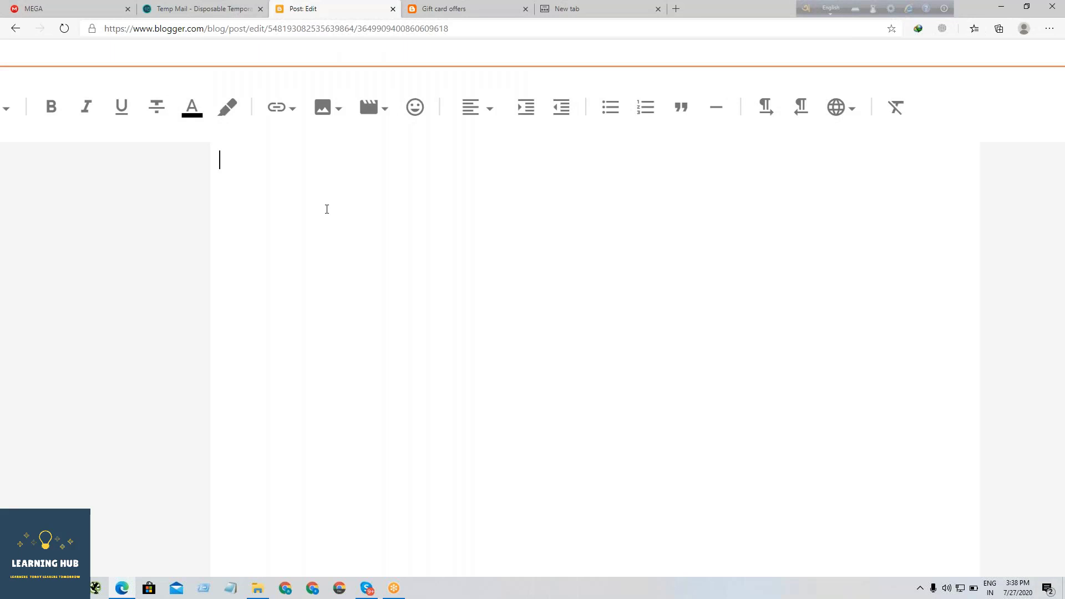
pyautogui.write('Digital Marketi')
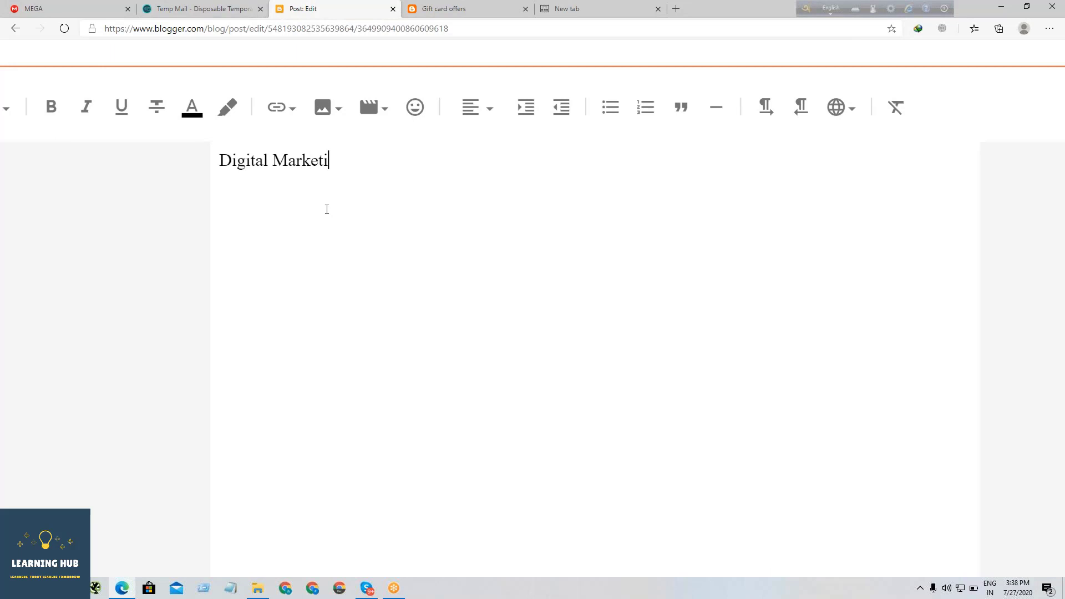
pyautogui.write('ng')
# - Select the "Digital Marketing" text and switch the post editor to HTML view
pyautogui.scroll(2, 368, 196)
pyautogui.scroll(-5, 368, 196)
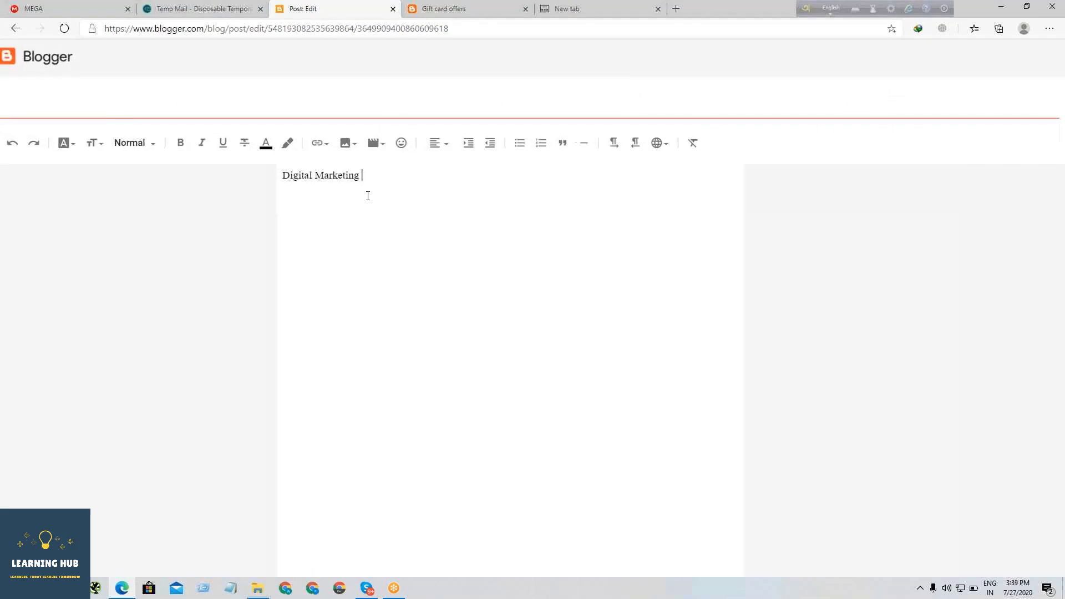
pyautogui.hscroll(-1, 368, 196)
pyautogui.moveTo(412, 187); pyautogui.dragTo(281, 185)
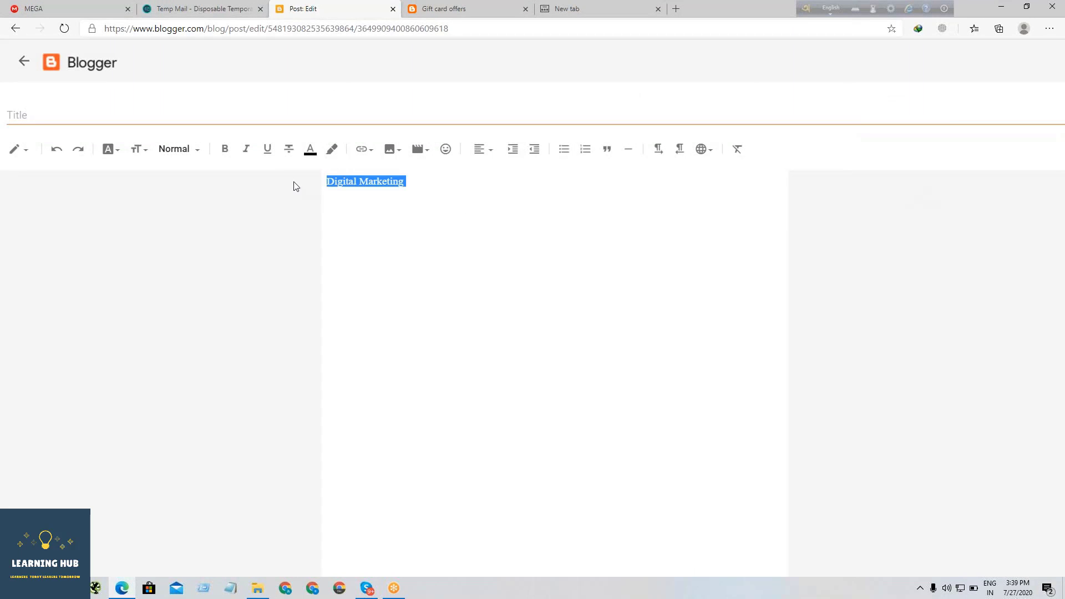
pyautogui.scroll(3, 347, 182)
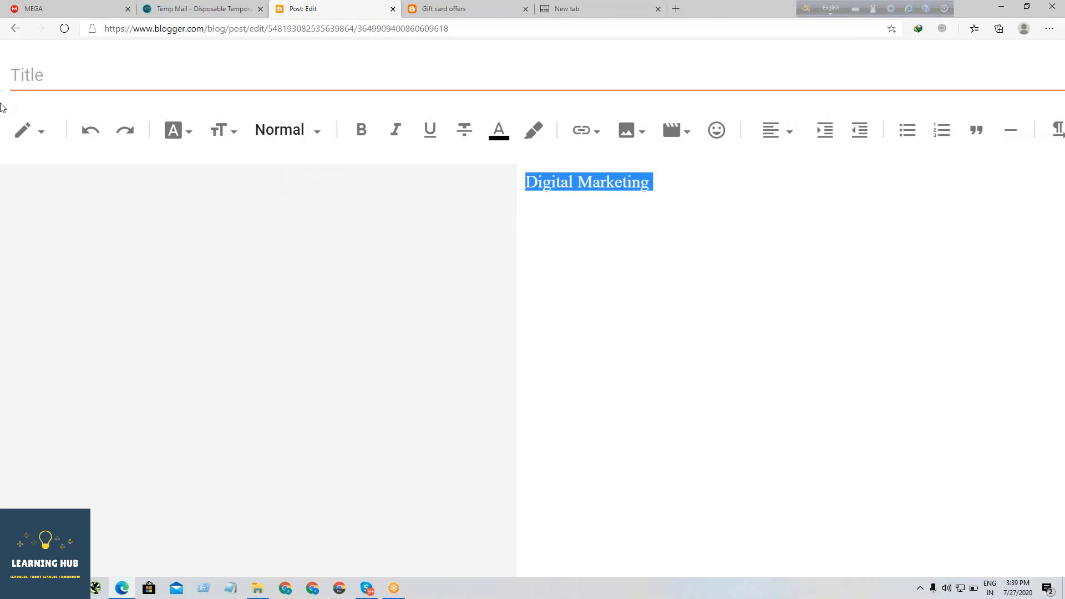
pyautogui.click(47, 141)
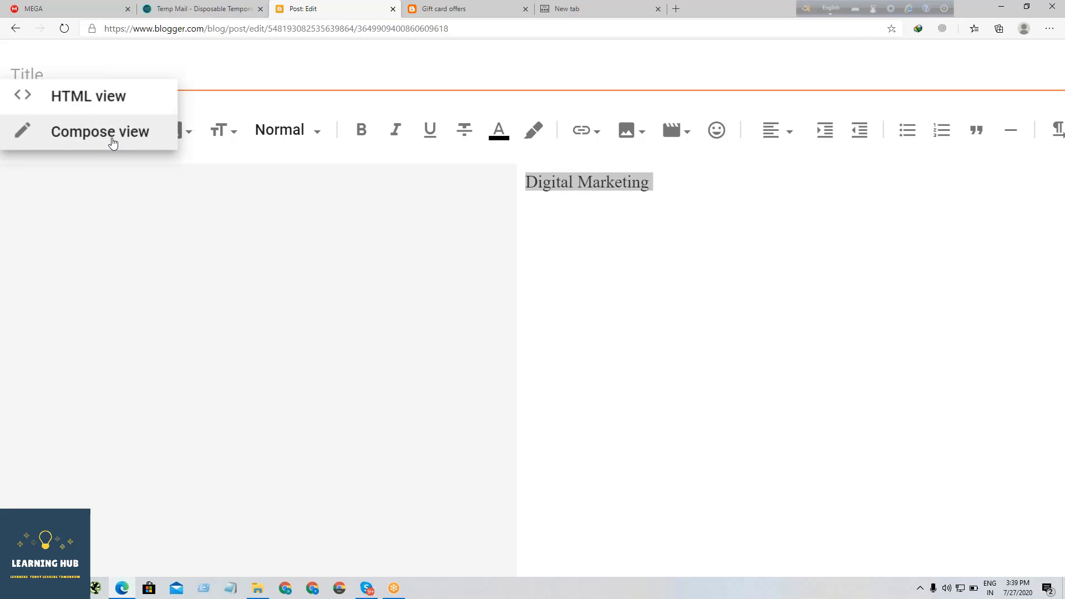
pyautogui.click(102, 109)
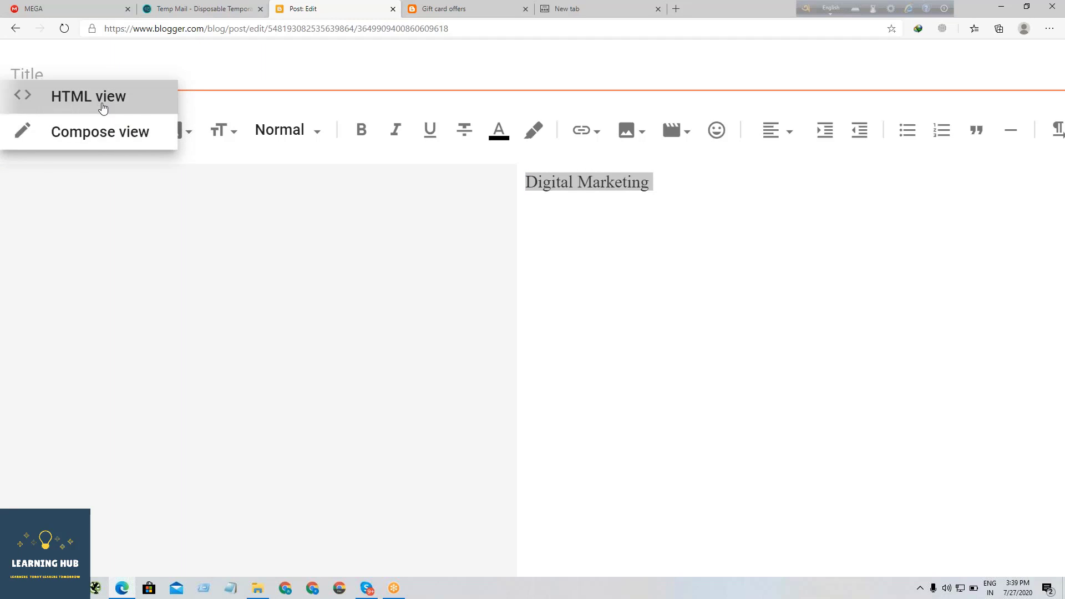
# - Examine the HTML code of the body text and return the editor to Compose view
pyautogui.scroll(-5, 225, 237)
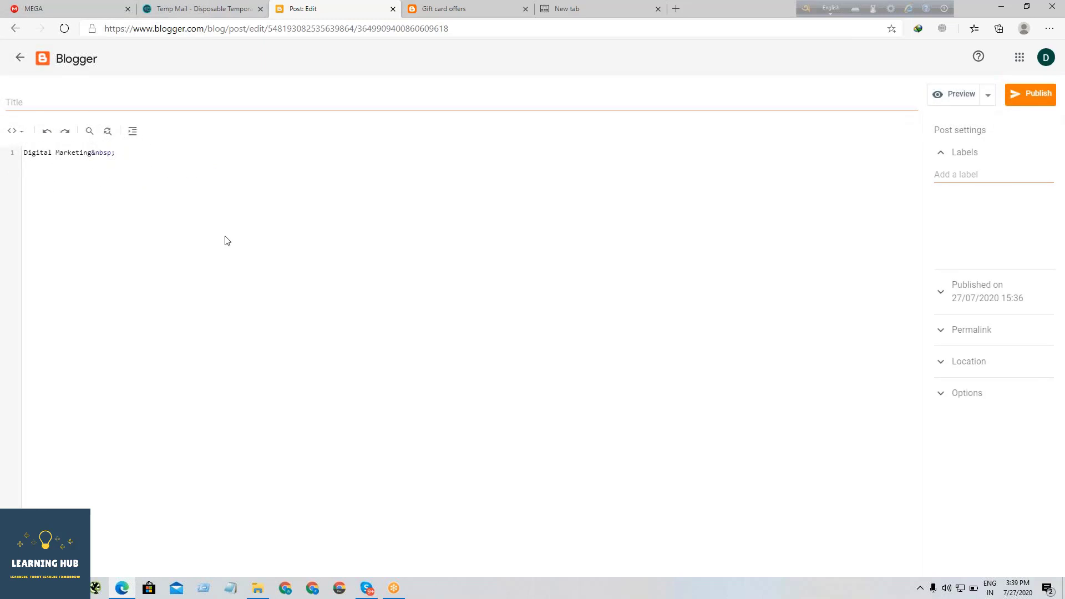
pyautogui.scroll(5, 225, 237)
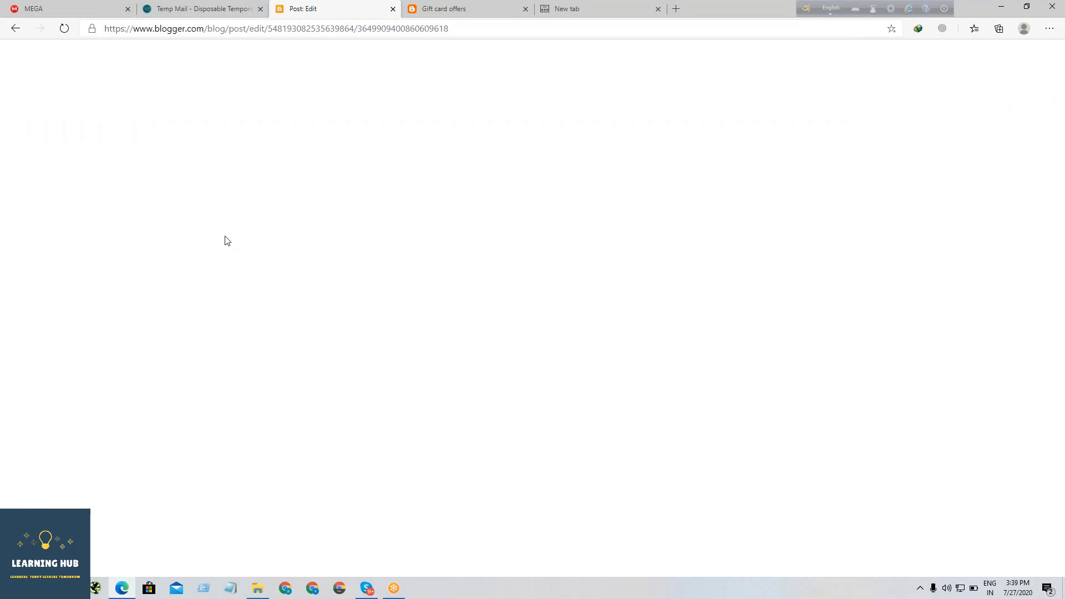
pyautogui.scroll(-5, 224, 240)
pyautogui.scroll(3, 56, 185)
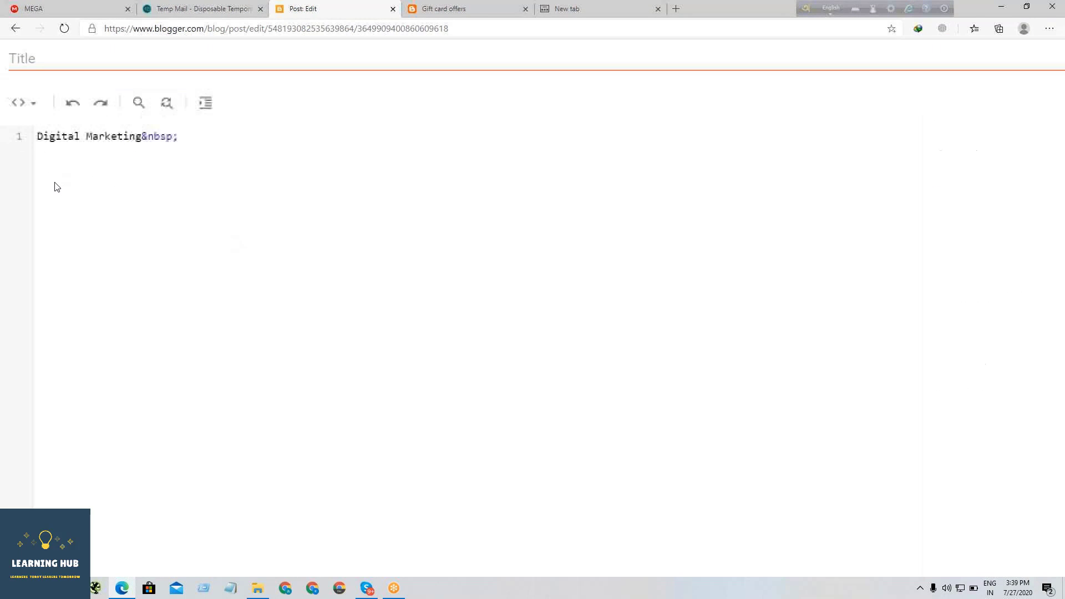
pyautogui.scroll(2, 56, 186)
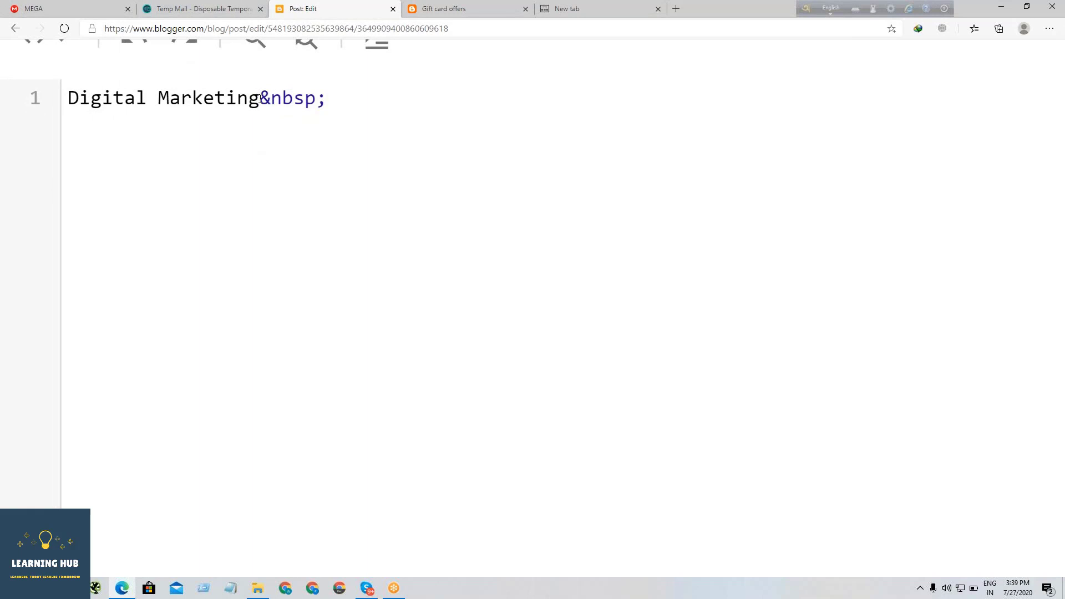
pyautogui.scroll(2, 342, 101)
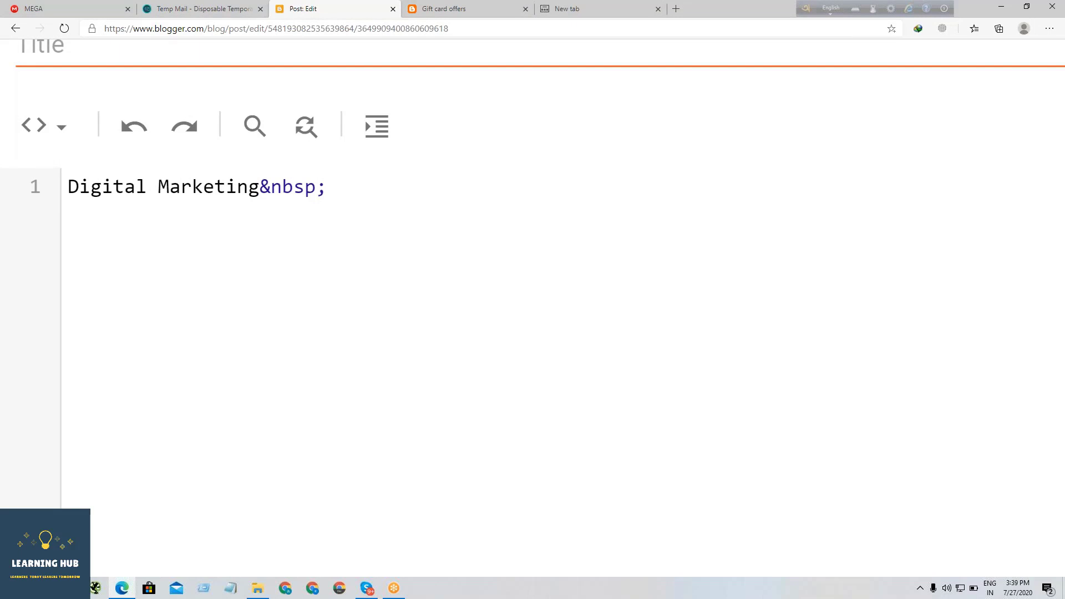
pyautogui.scroll(-4, 177, 204)
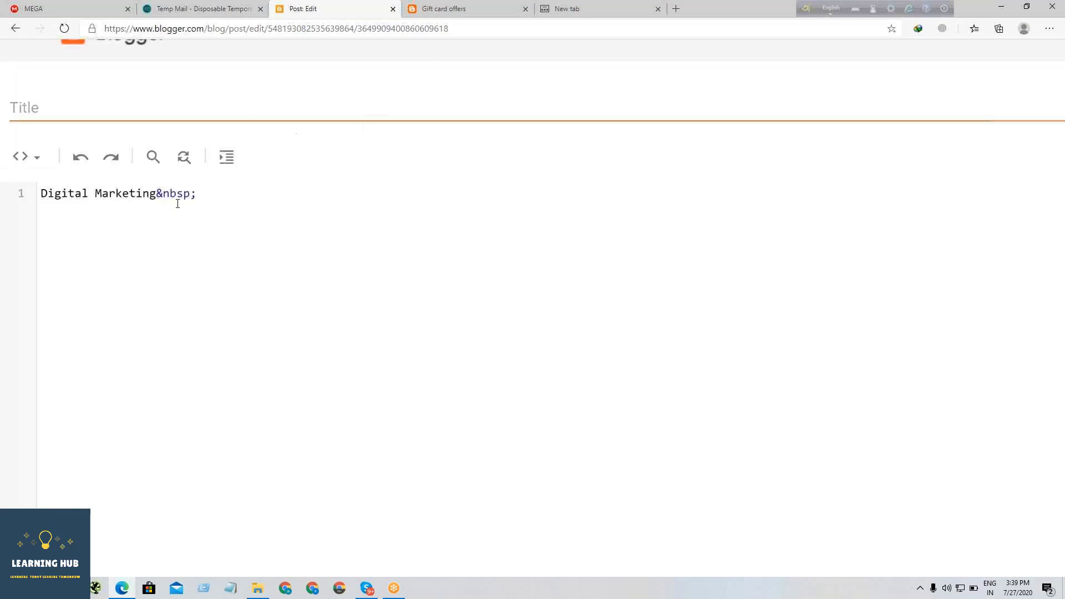
pyautogui.click(23, 134)
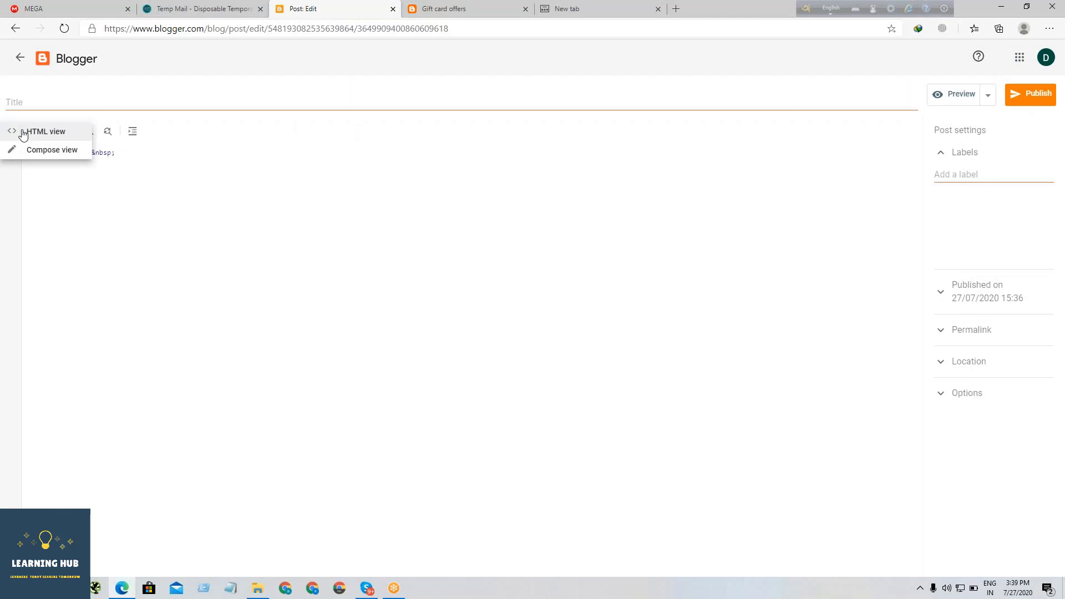
pyautogui.click(35, 148)
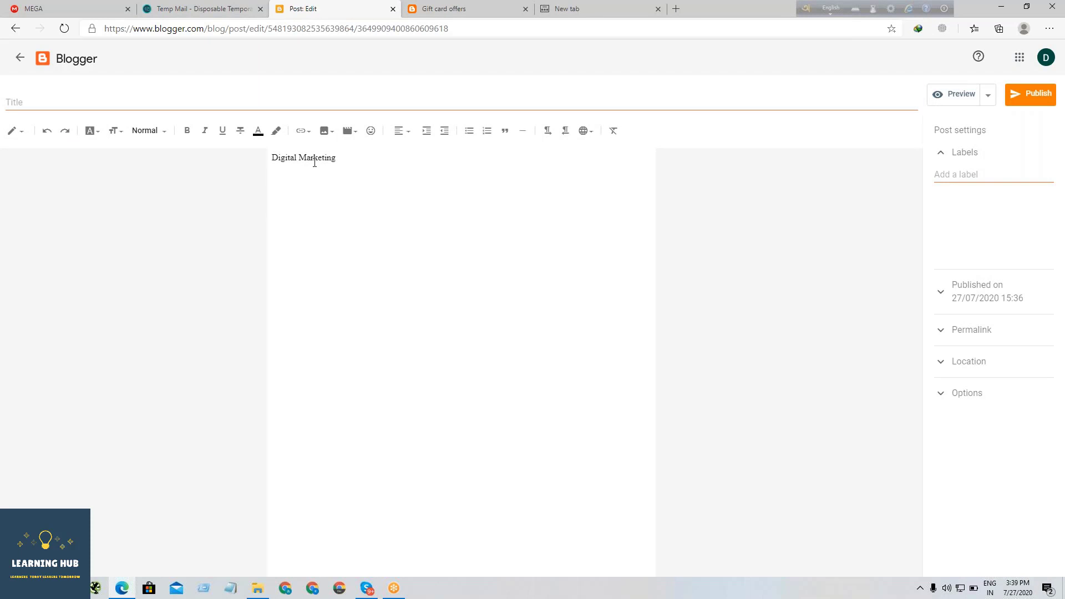
# - Try out undo and redo on the post body by deleting all its text and restoring it
pyautogui.scroll(3, 387, 160)
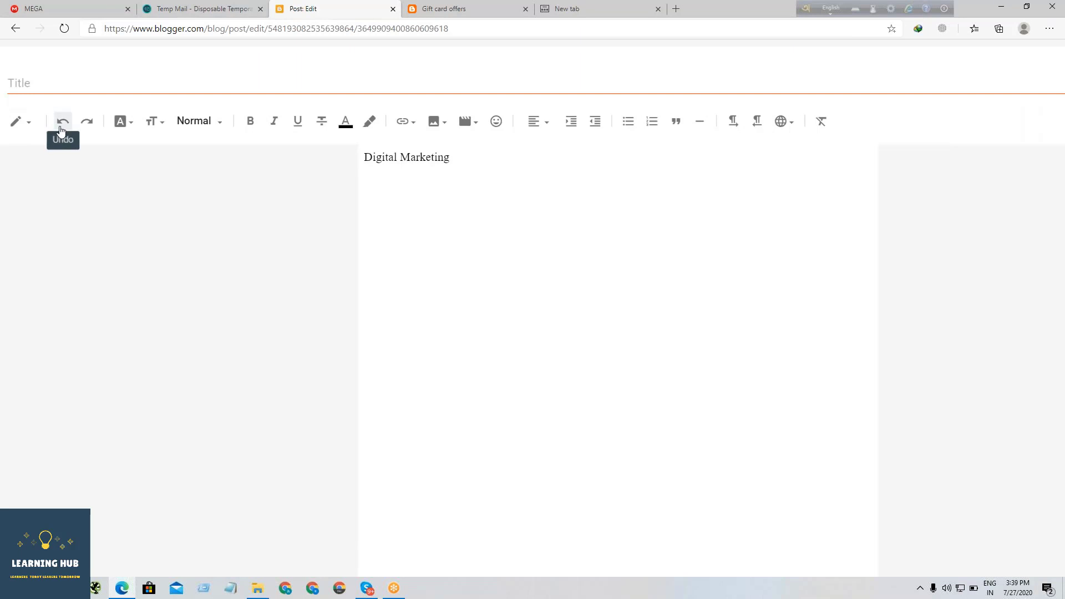
pyautogui.click(67, 125)
pyautogui.click(67, 125)
pyautogui.write('g')
pyautogui.hotkey('ctrl', 'a')
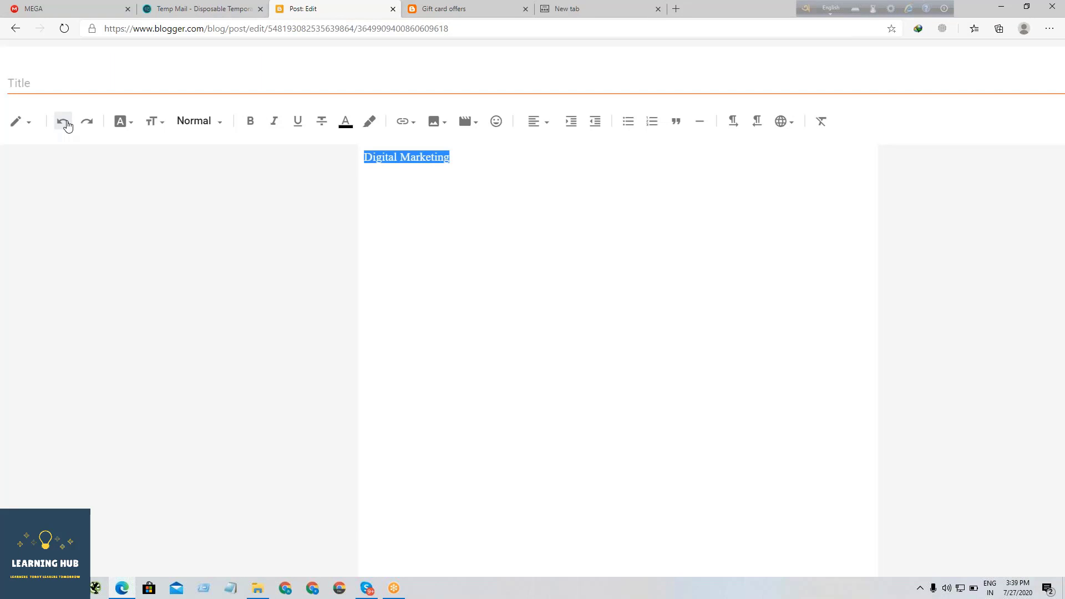
pyautogui.press('BackSpace')
pyautogui.click(65, 122)
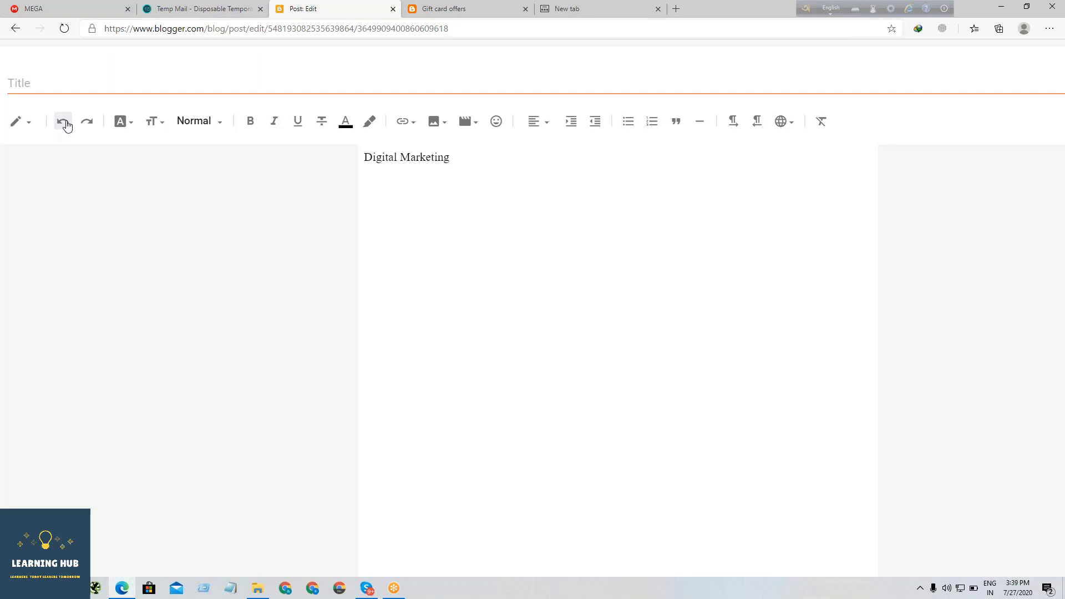
pyautogui.click(65, 122)
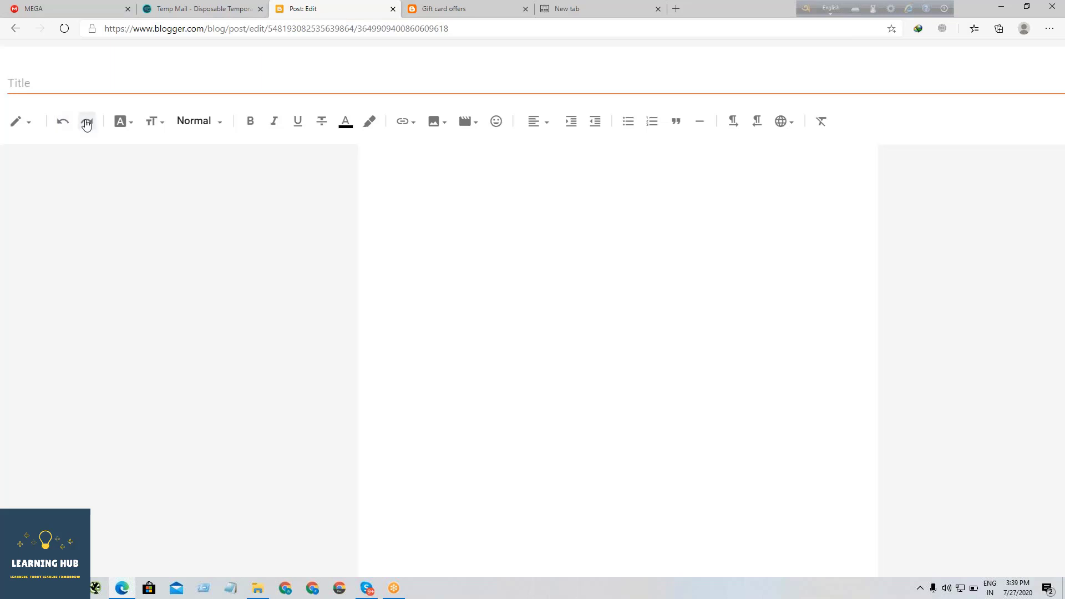
pyautogui.click(87, 122)
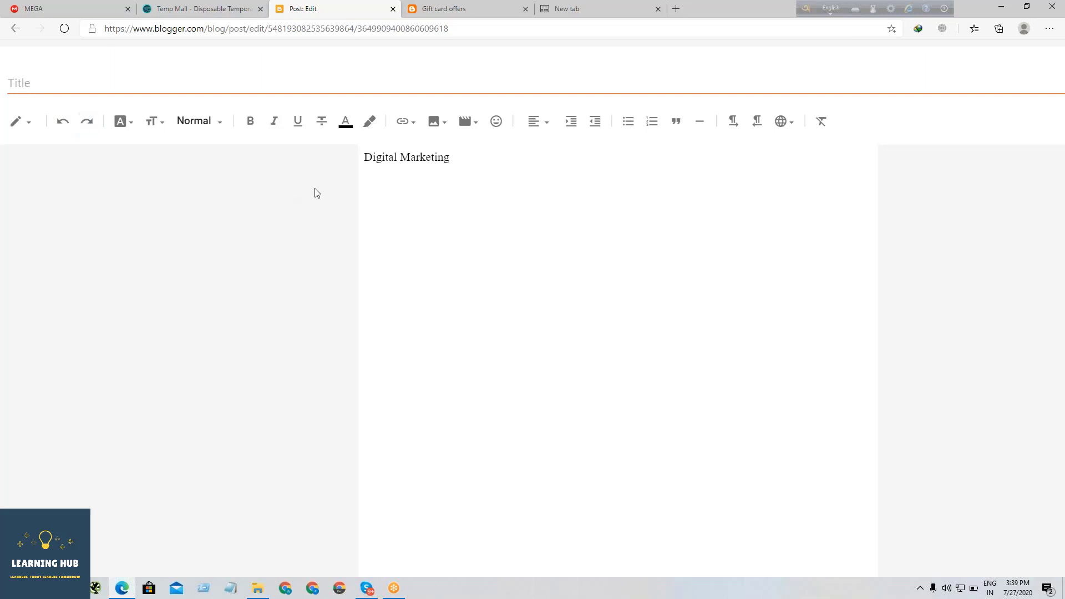
# - Change the font of the "Digital Marketing" text in the post body to Courier
pyautogui.hotkey('ctrl', '+')
pyautogui.hotkey('ctrl', '+')
pyautogui.hotkey('ctrl', '+')
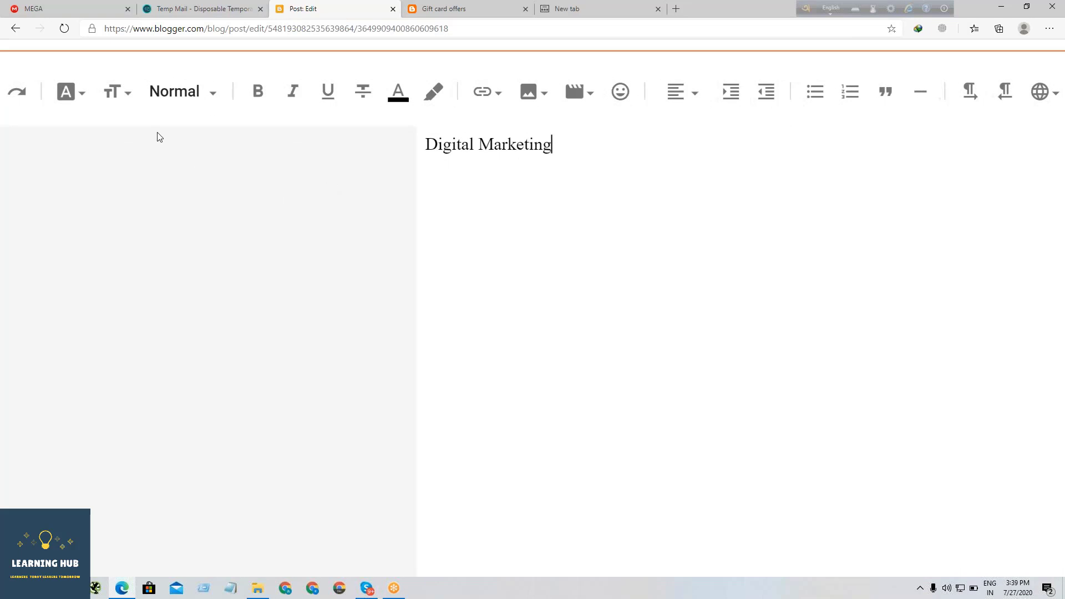
pyautogui.click(77, 98)
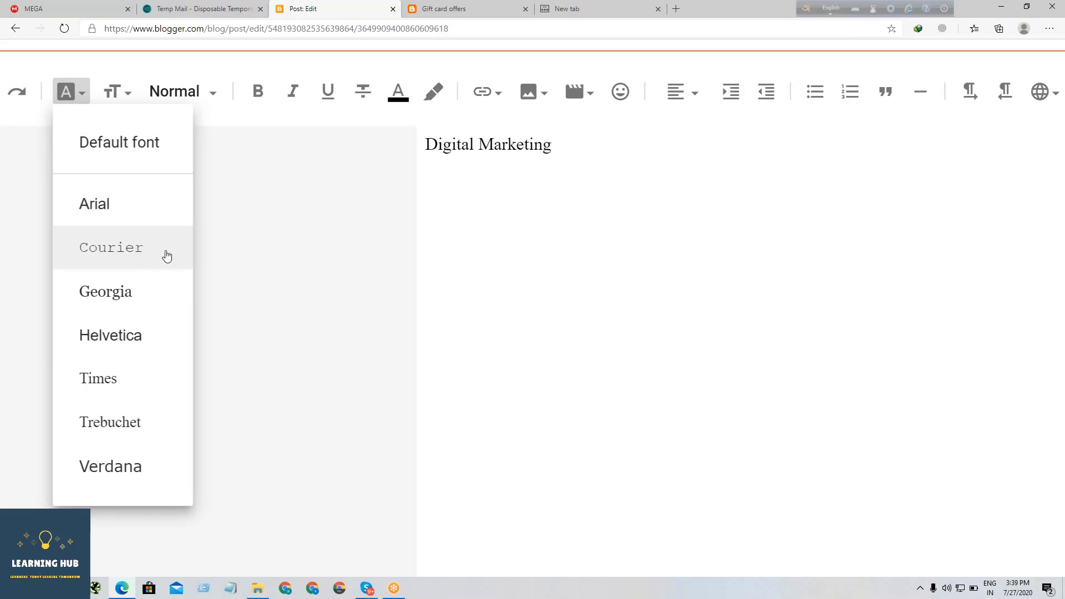
pyautogui.click(572, 149)
pyautogui.moveTo(572, 149); pyautogui.dragTo(422, 145)
pyautogui.click(82, 99)
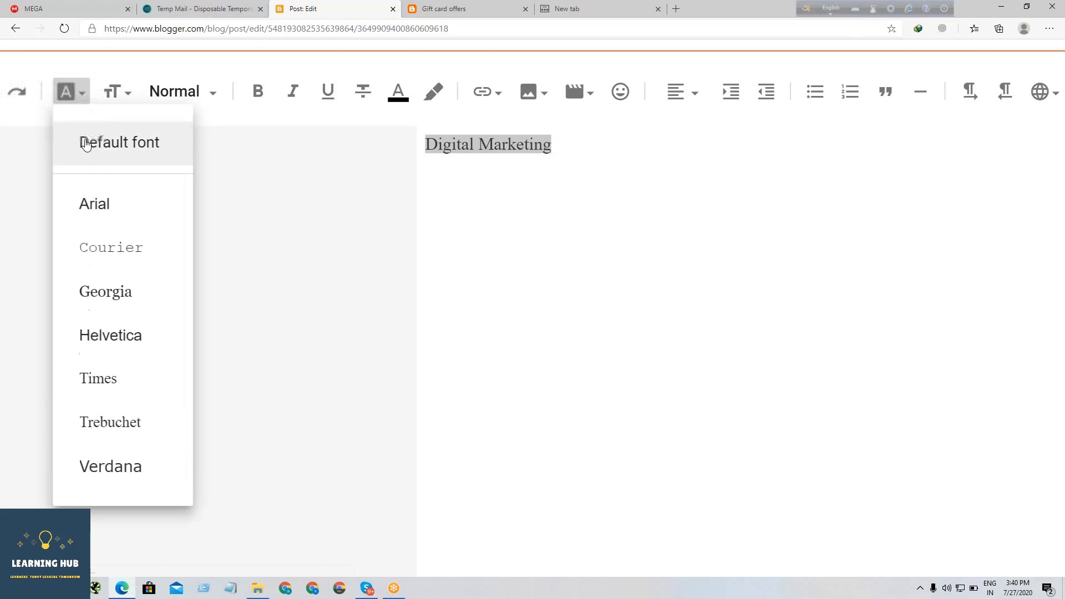
pyautogui.click(125, 248)
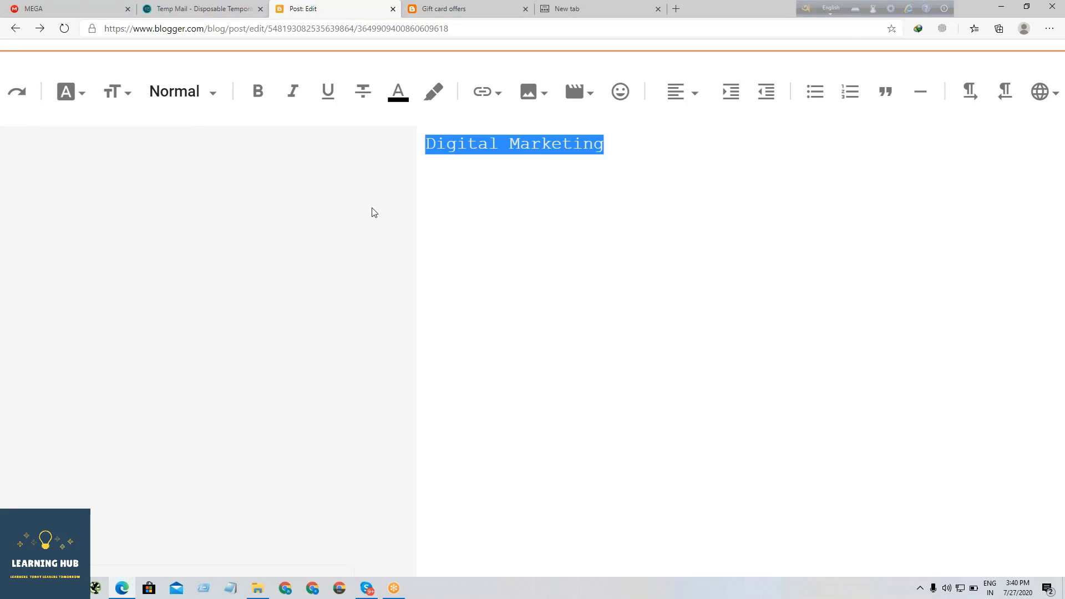
pyautogui.click(531, 146)
pyautogui.moveTo(611, 144); pyautogui.dragTo(436, 143)
pyautogui.click(630, 151)
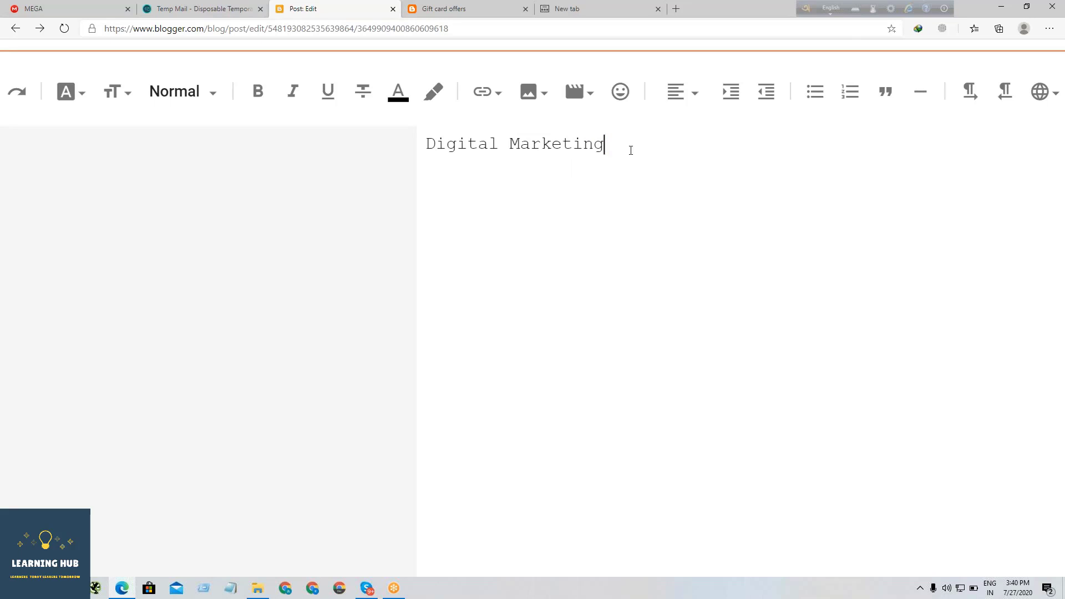
# - Select the whole body text and set its font size to Large
pyautogui.hotkey('ctrl', 'a')
pyautogui.click(66, 91)
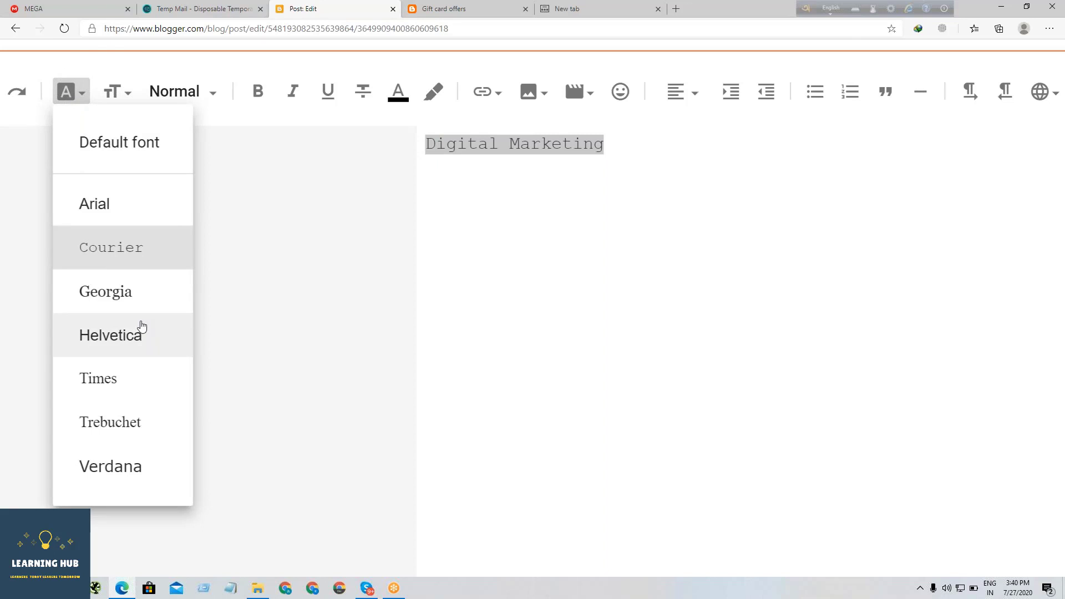
pyautogui.scroll(-4, 141, 326)
pyautogui.scroll(5, 141, 326)
pyautogui.scroll(2, 161, 266)
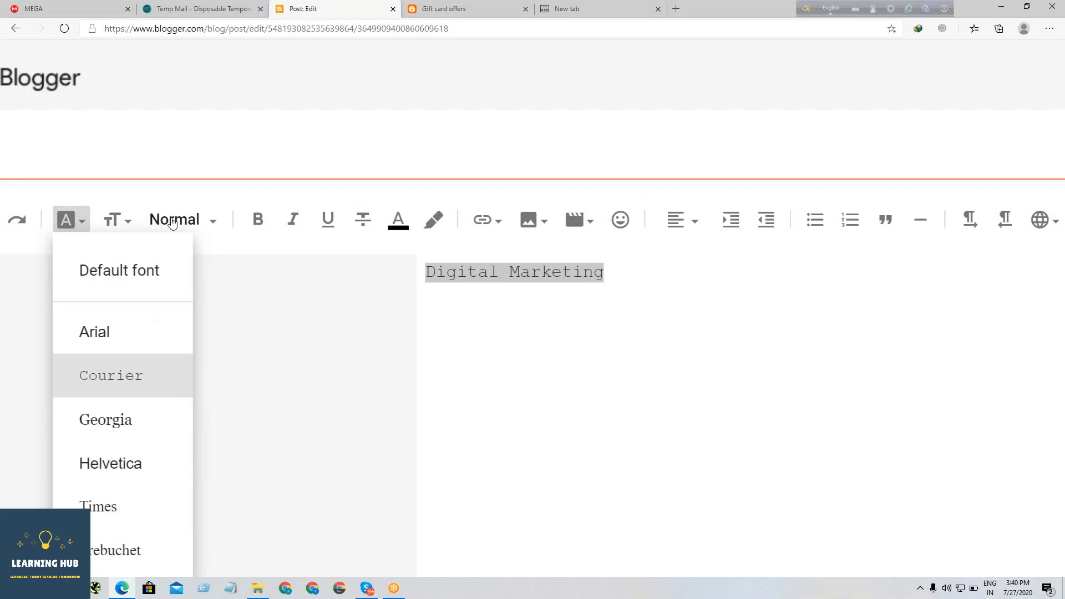
pyautogui.scroll(-3, 158, 278)
pyautogui.scroll(1, 158, 279)
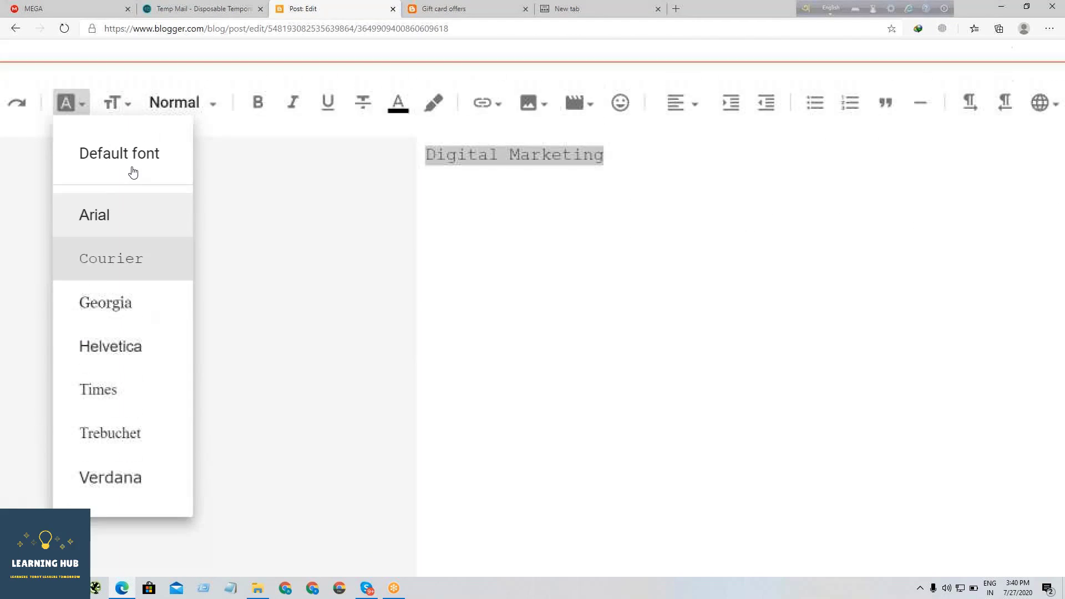
pyautogui.click(129, 106)
pyautogui.click(129, 105)
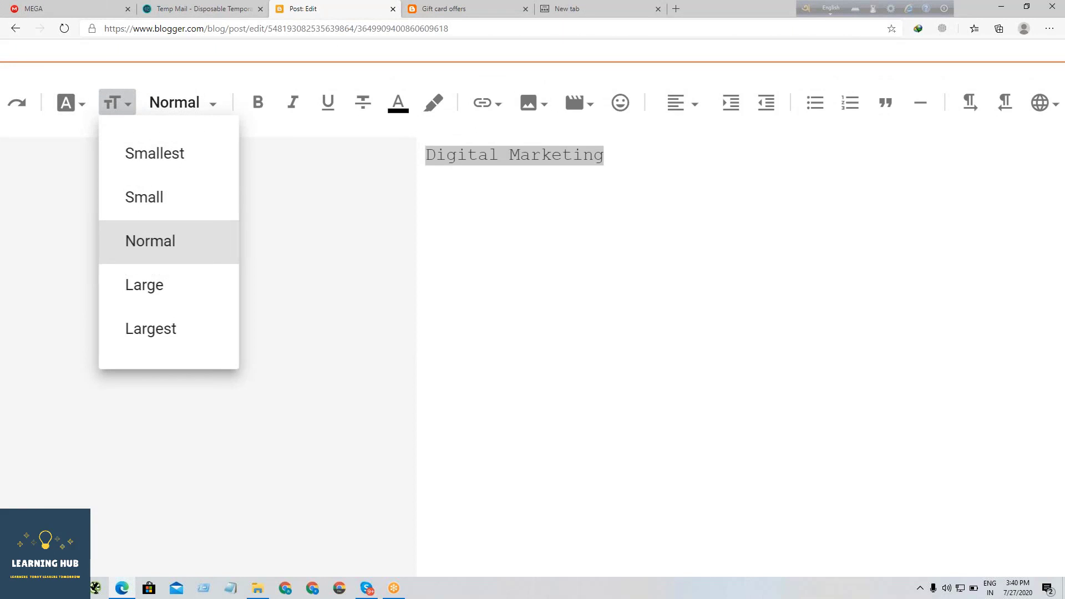
pyautogui.click(158, 289)
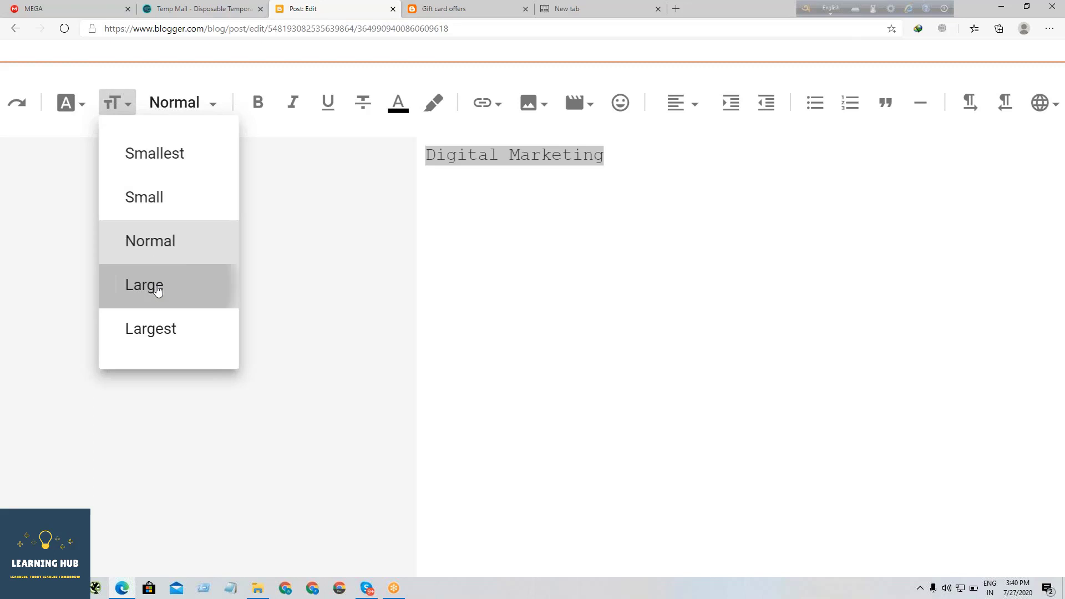
# - Try the Largest and Smallest font sizes on the selected "Digital Marketing" text and return it to Large
pyautogui.click(128, 111)
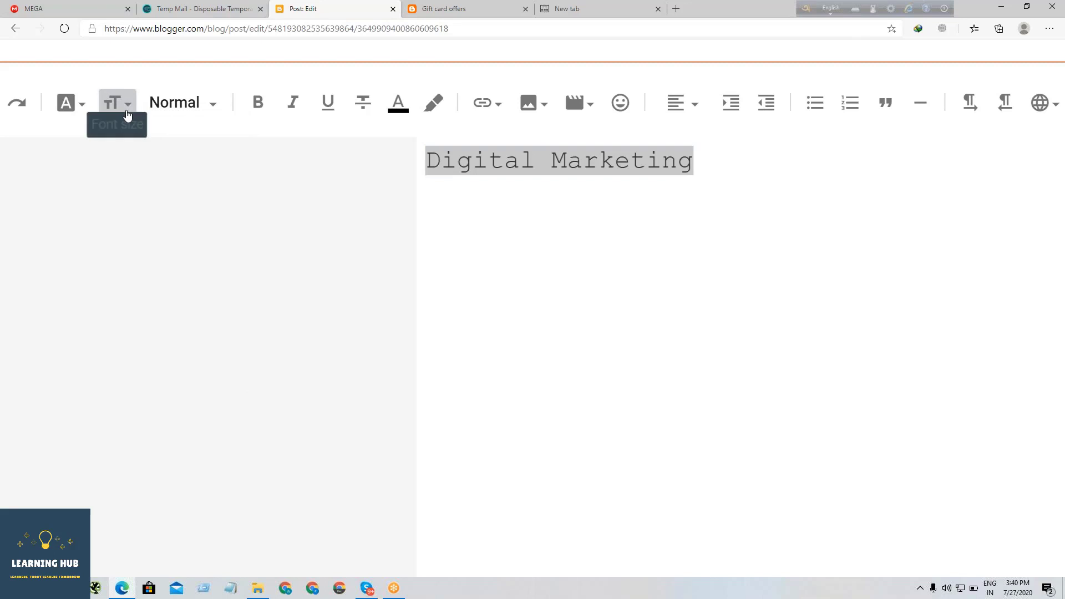
pyautogui.click(159, 333)
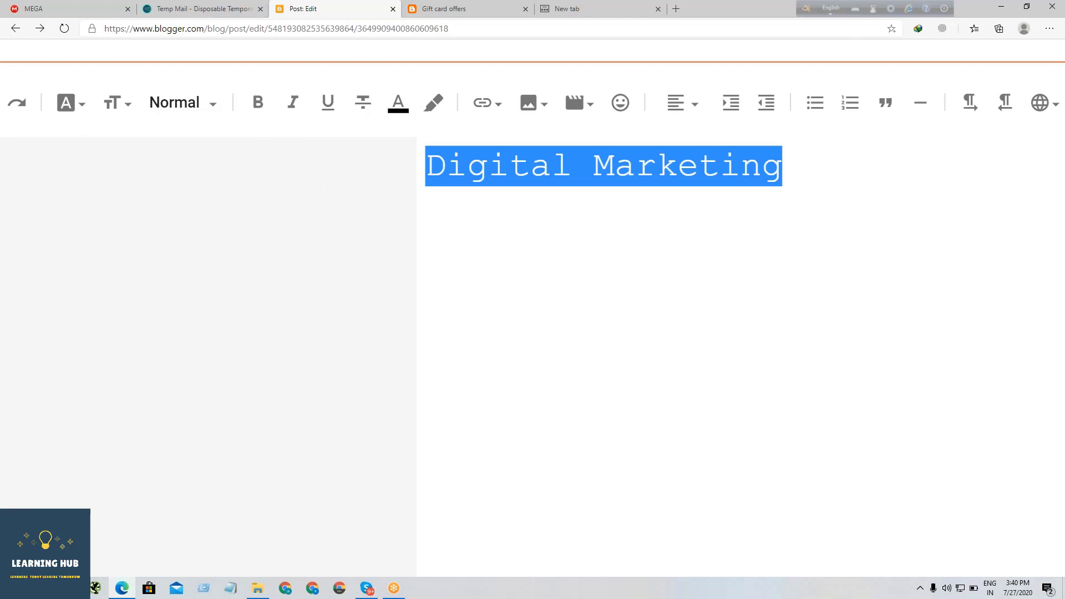
pyautogui.click(127, 104)
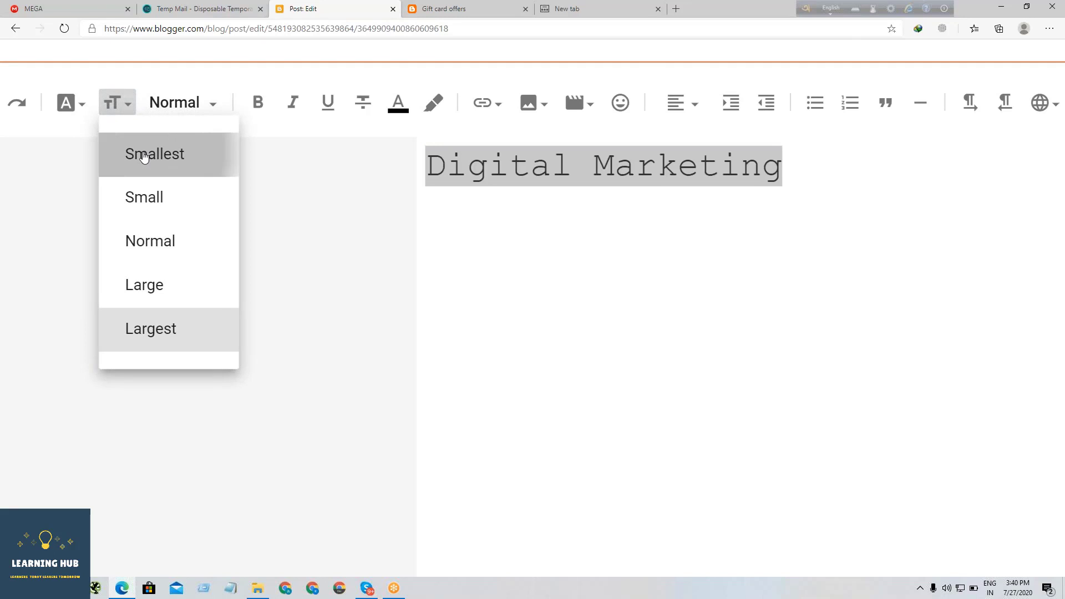
pyautogui.click(139, 148)
pyautogui.click(128, 104)
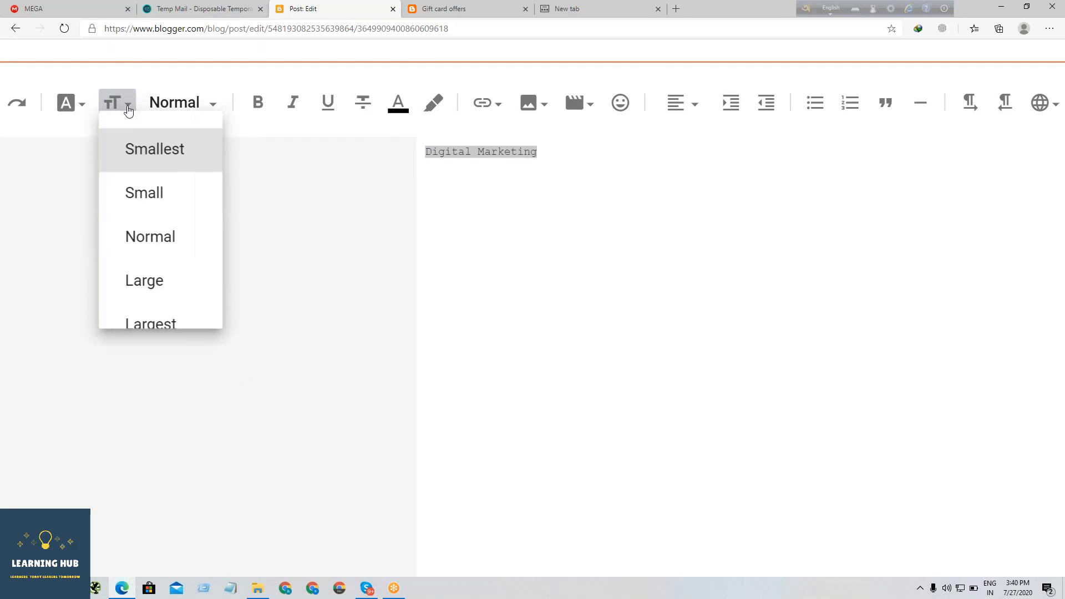
pyautogui.click(160, 285)
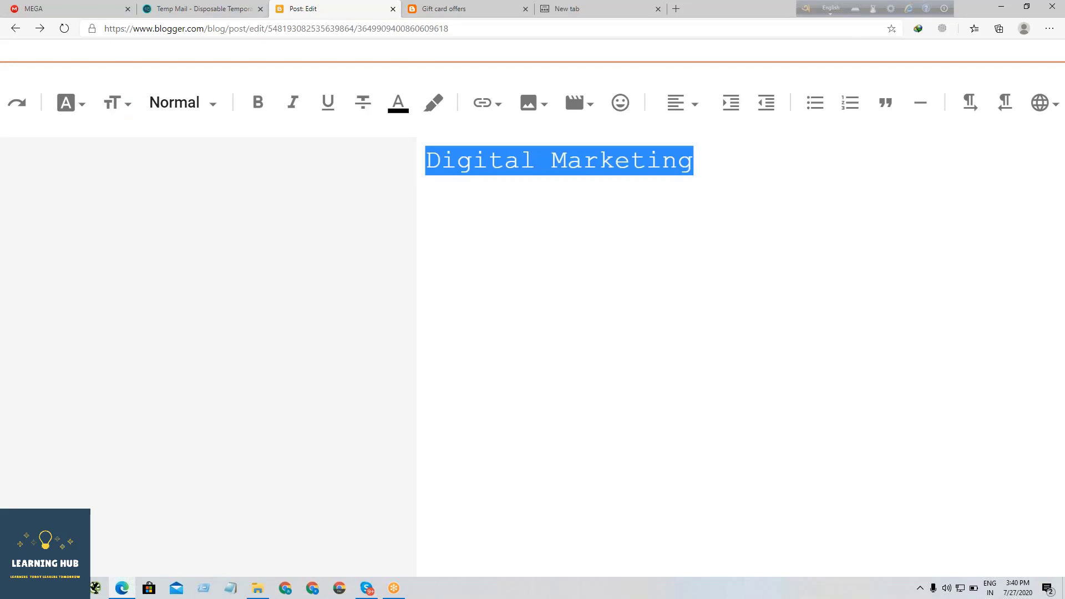
# - Try the Major heading style on the "Digital Marketing" text and set its paragraph style to Heading
pyautogui.click(209, 106)
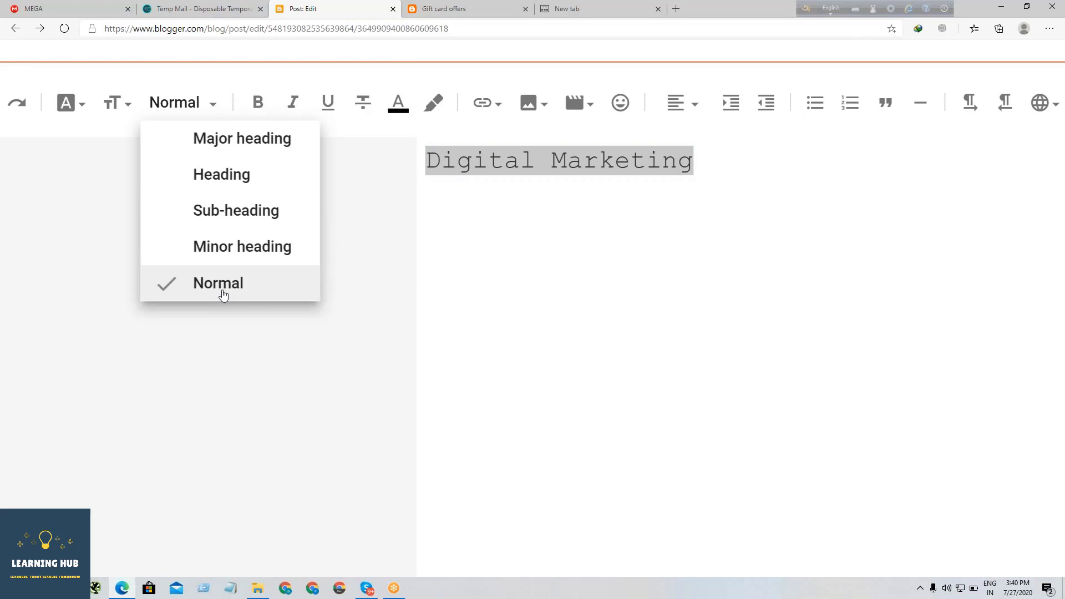
pyautogui.click(247, 141)
pyautogui.click(232, 105)
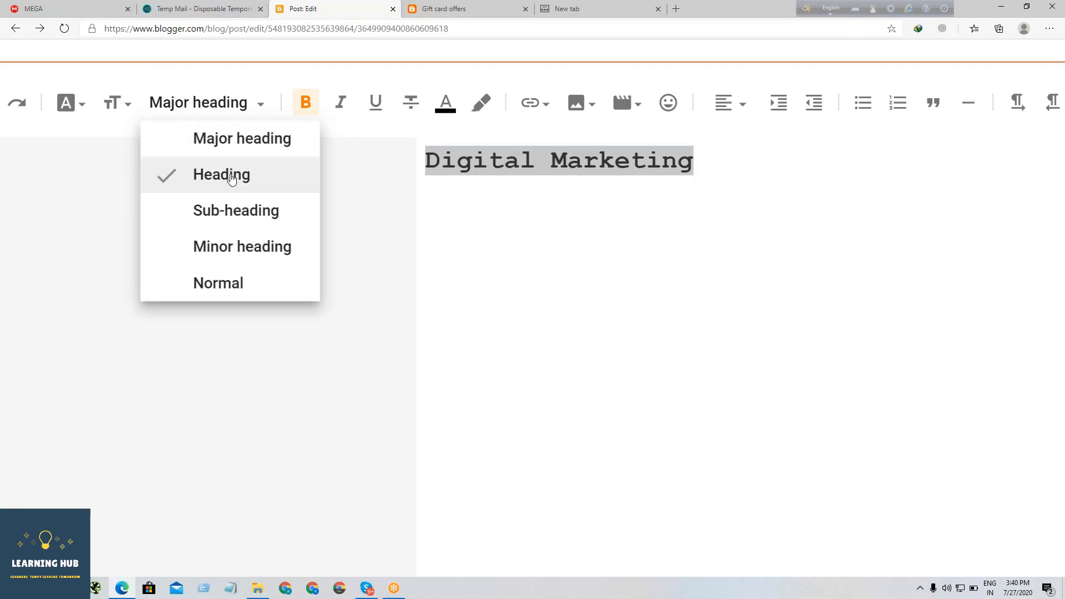
pyautogui.click(232, 189)
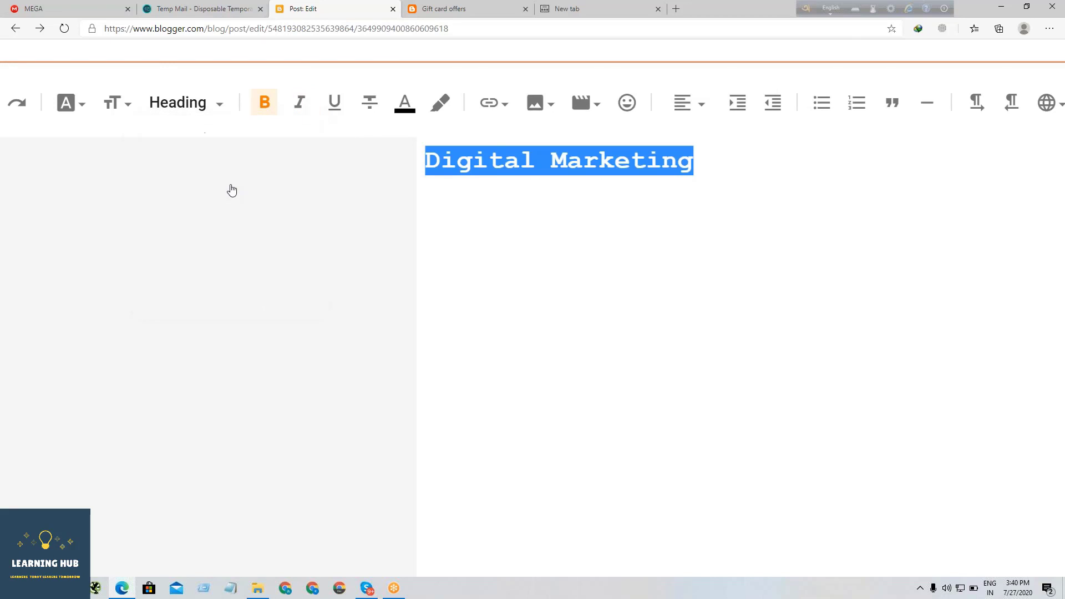
pyautogui.click(225, 108)
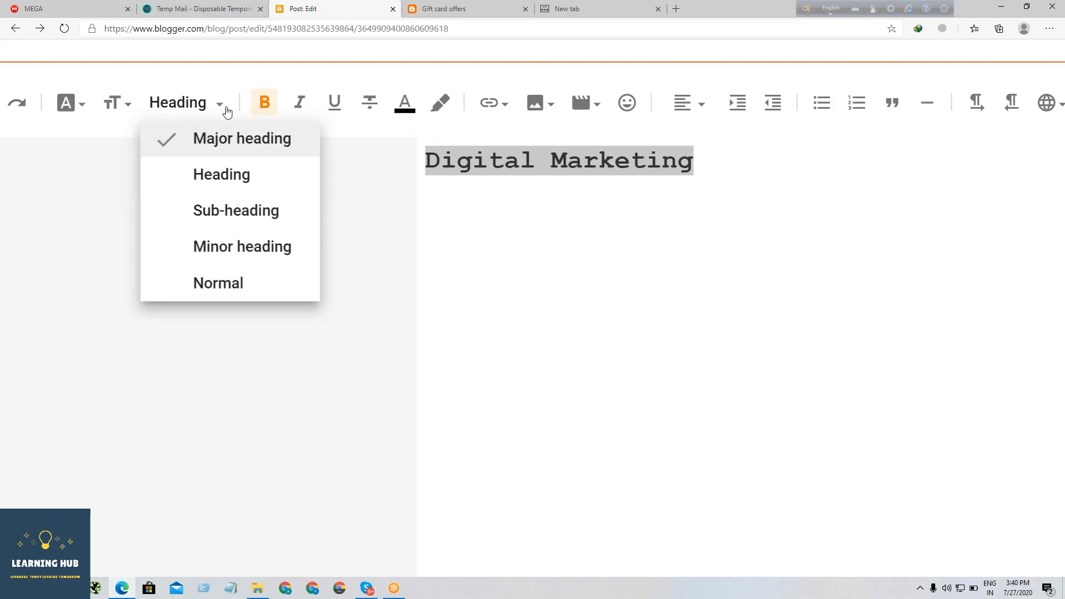
# - Try out bold, italic and underline on the "Digital Marketing" heading, removing the underline and italic again
pyautogui.click(266, 106)
pyautogui.click(266, 104)
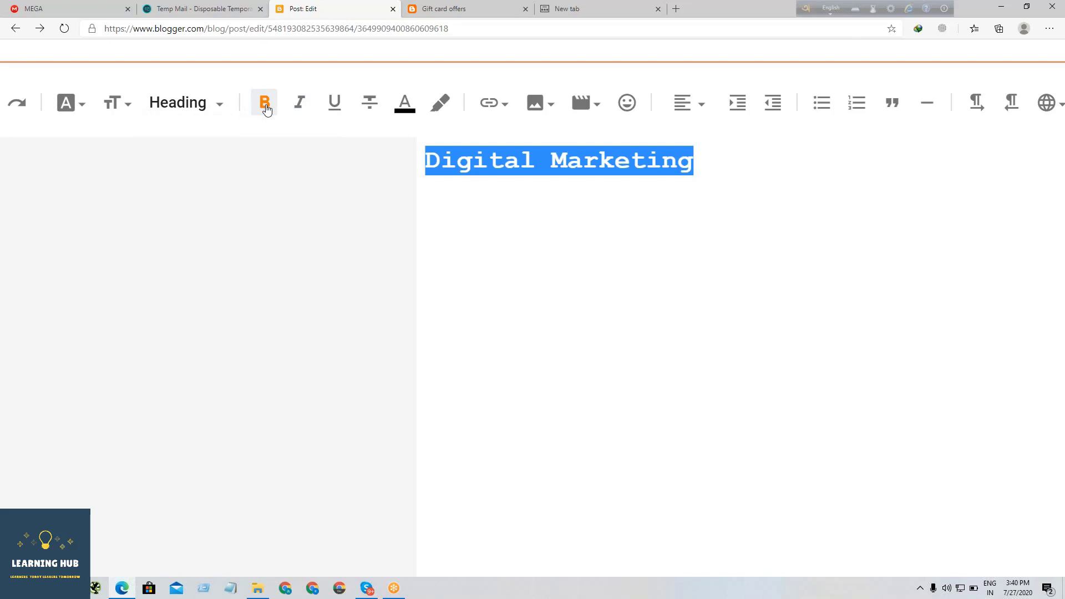
pyautogui.click(302, 111)
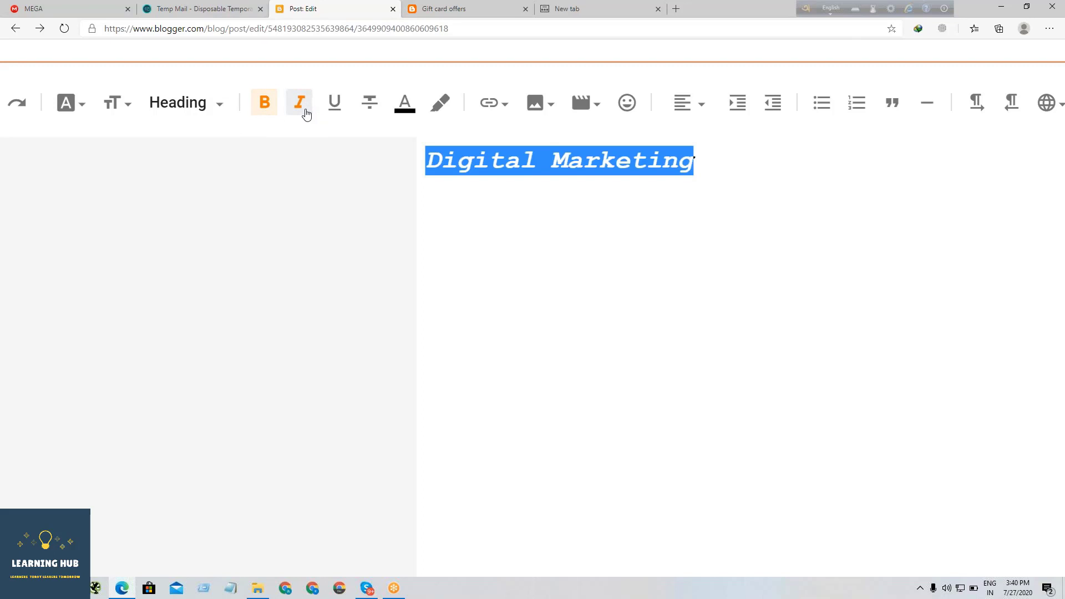
pyautogui.click(334, 108)
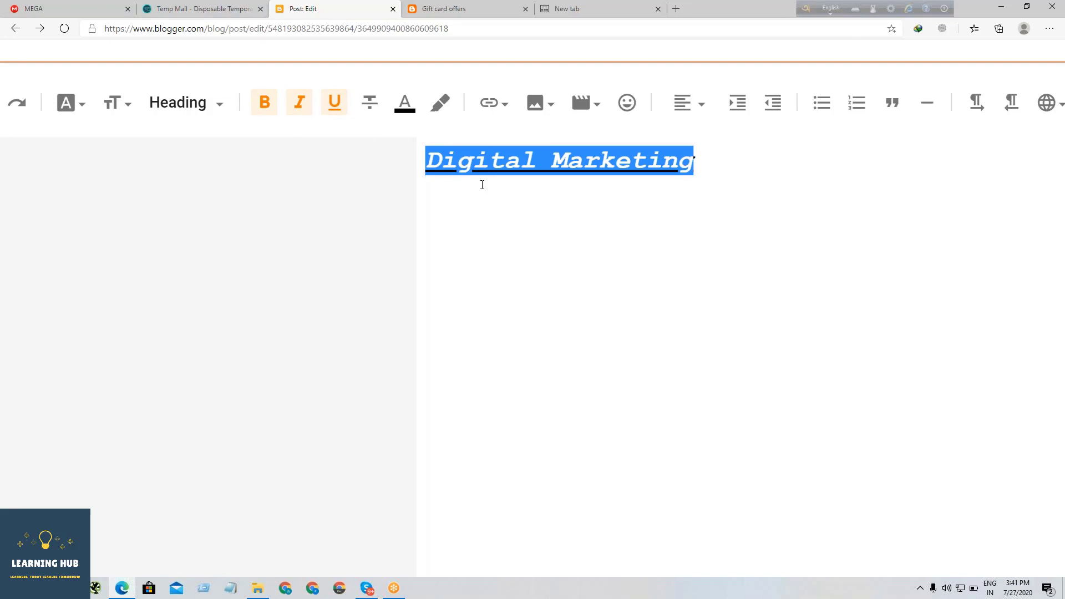
pyautogui.click(334, 109)
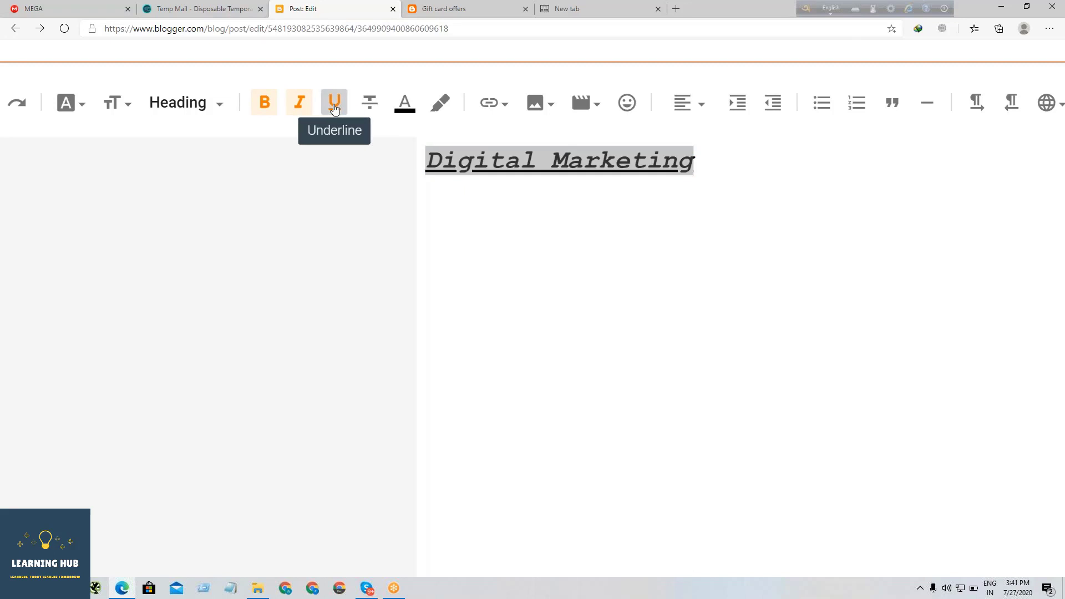
pyautogui.click(299, 105)
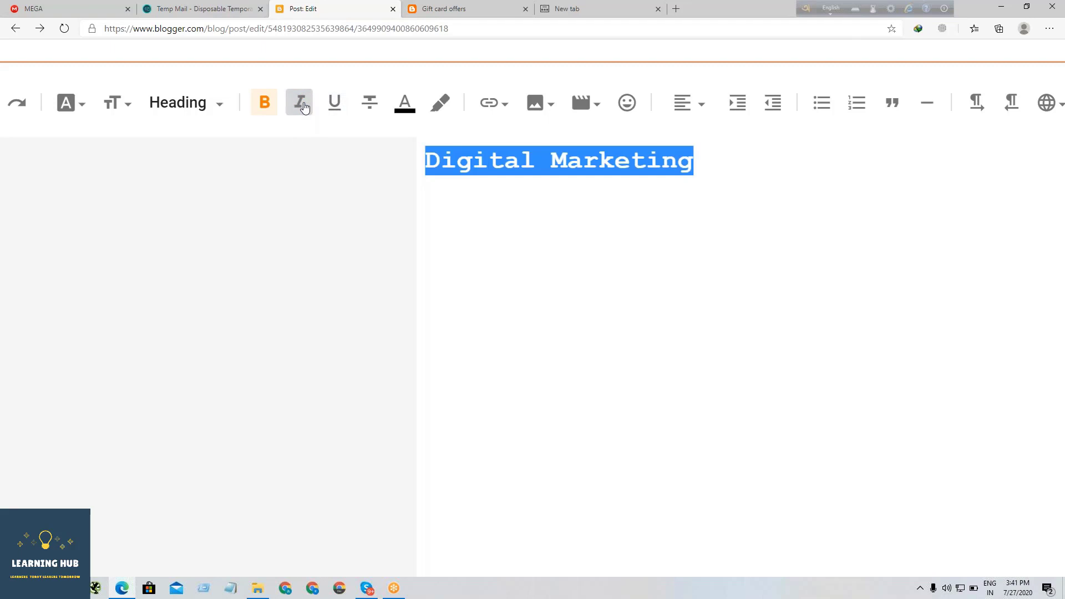
# - Try out strikethrough on the "Digital Marketing" heading and remove it again
pyautogui.click(374, 110)
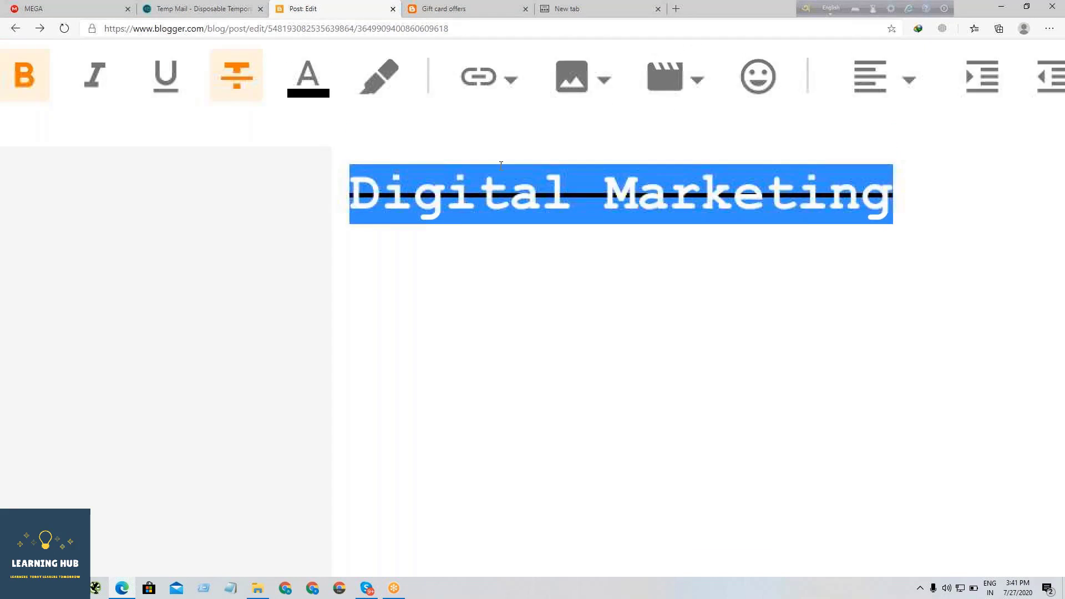
pyautogui.scroll(2, 501, 164)
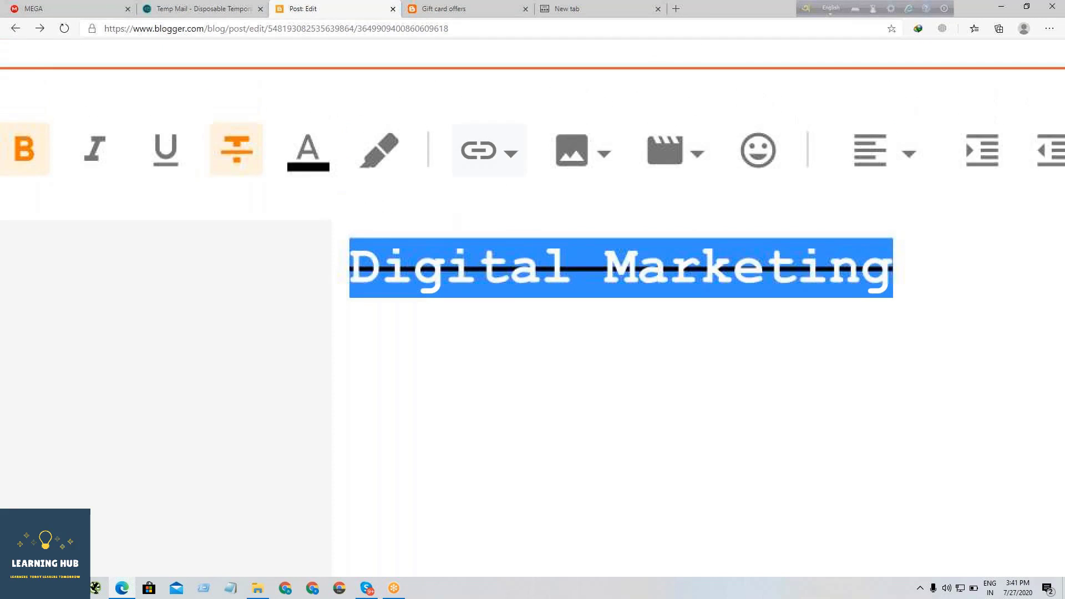
pyautogui.click(237, 149)
pyautogui.click(237, 149)
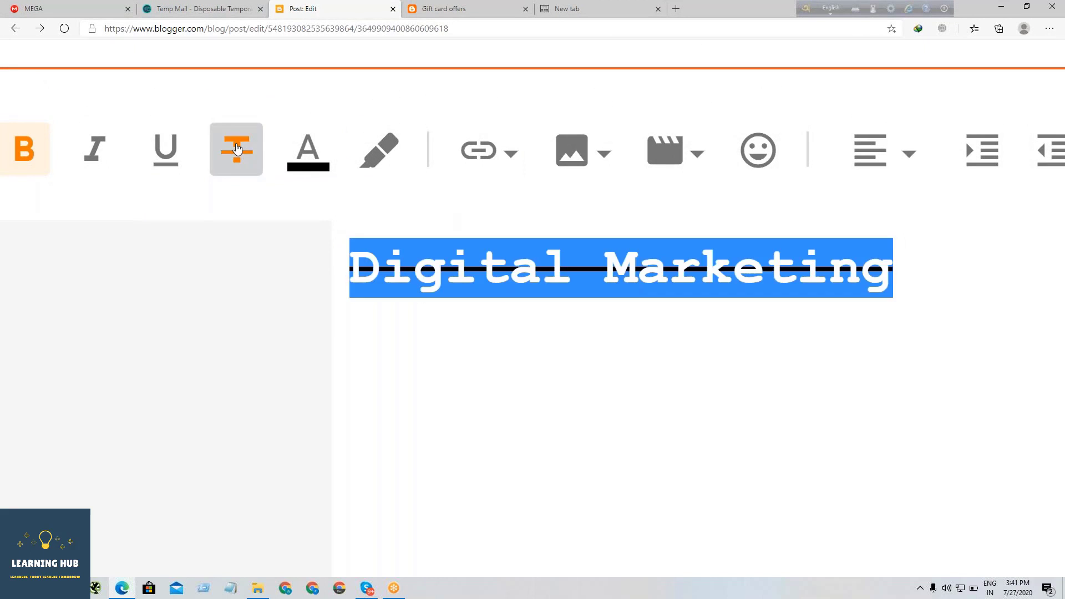
pyautogui.click(237, 149)
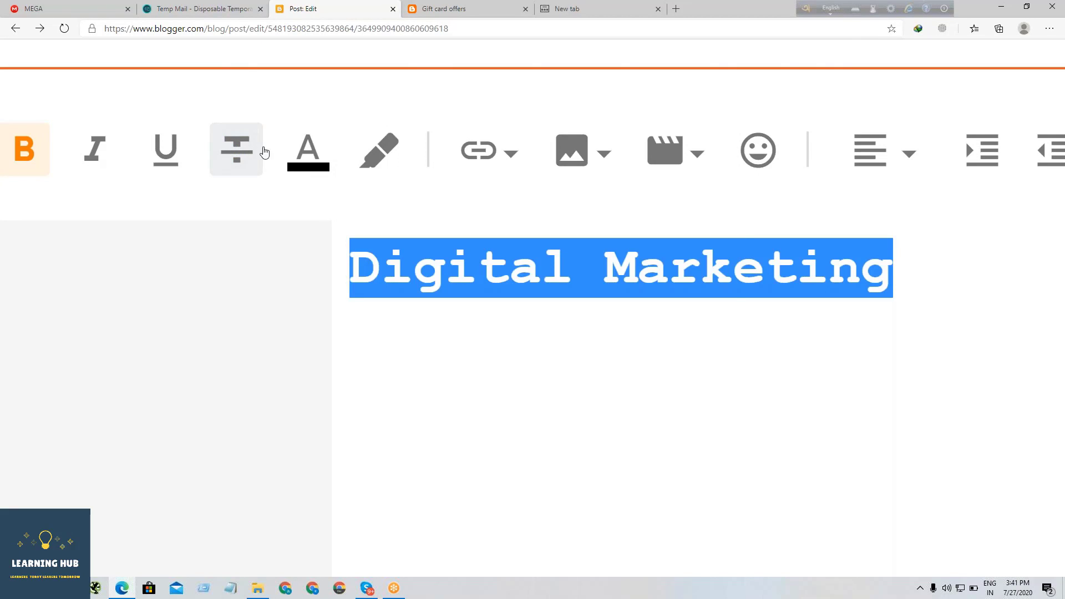
# - Change the text colour of the "Digital Marketing" heading to red
pyautogui.scroll(-4, 315, 164)
pyautogui.click(313, 163)
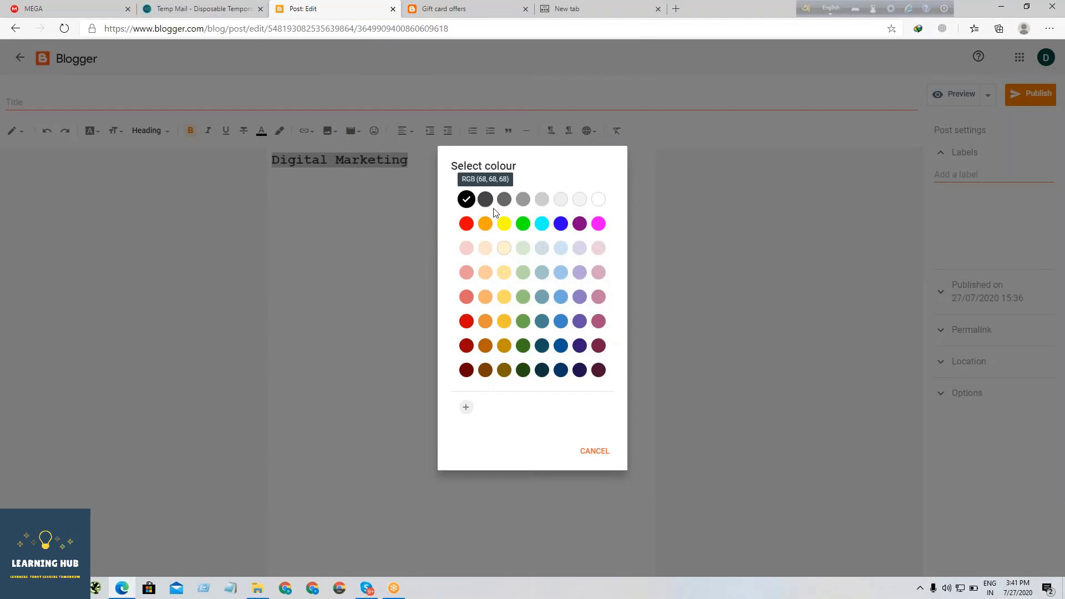
pyautogui.click(466, 225)
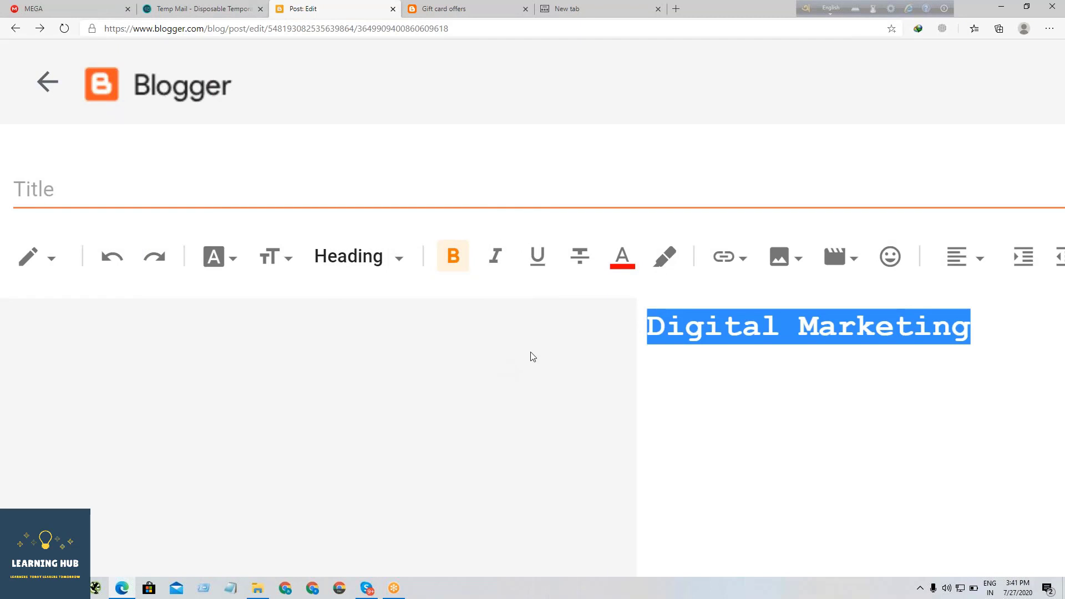
pyautogui.click(605, 296)
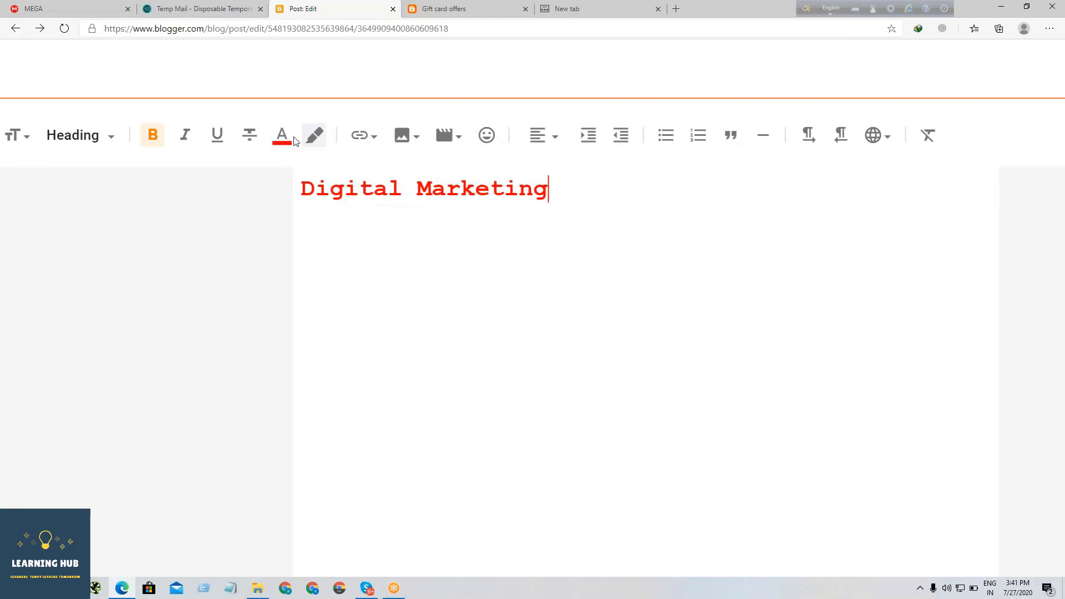
pyautogui.click(283, 136)
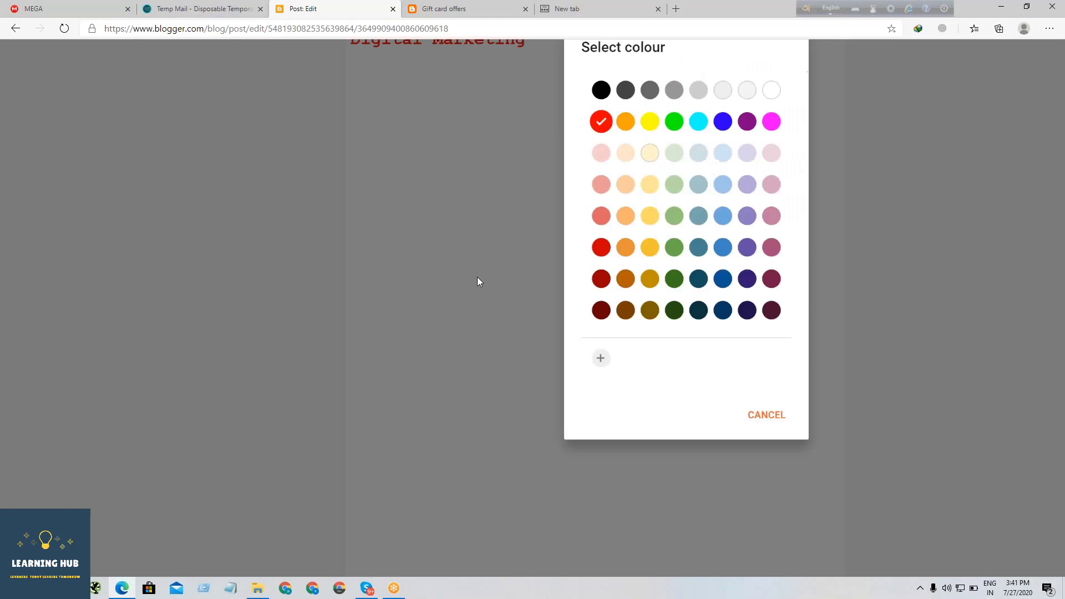
pyautogui.click(708, 267)
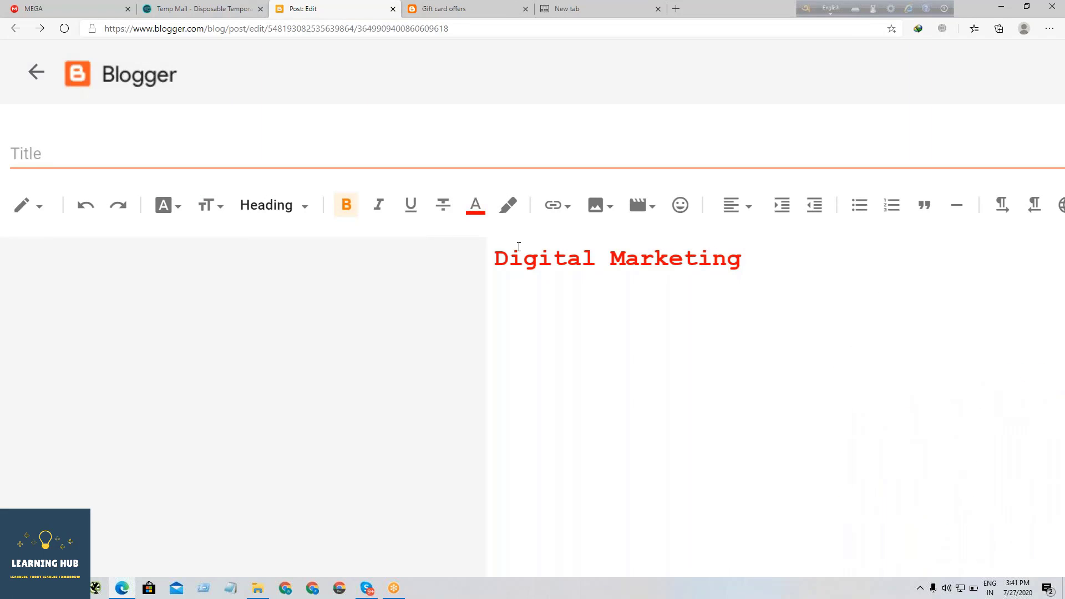
pyautogui.hotkey('ctrl', 'a')
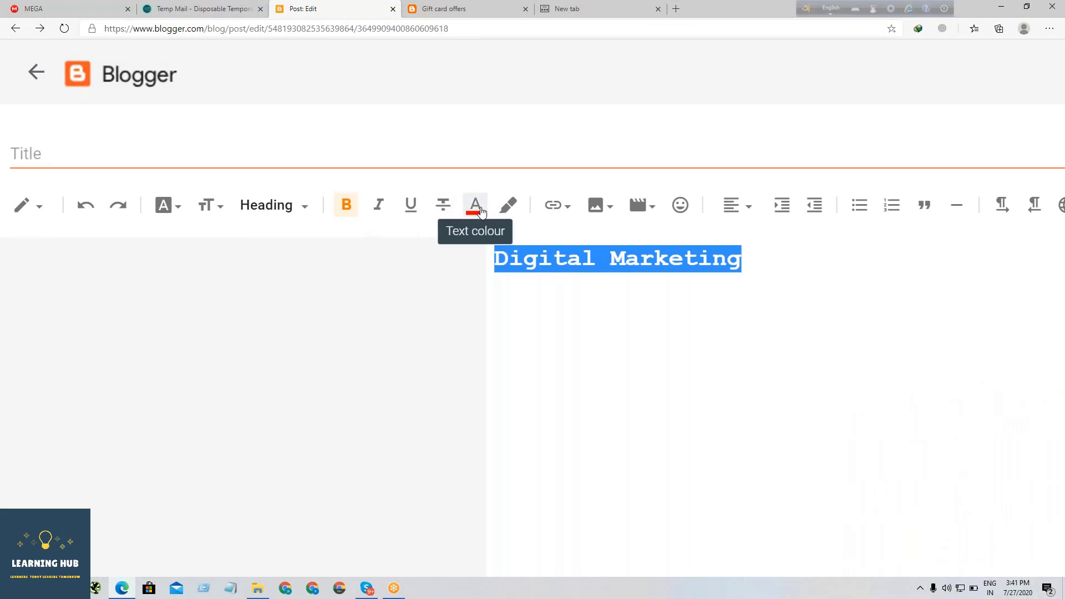
pyautogui.scroll(5, 477, 214)
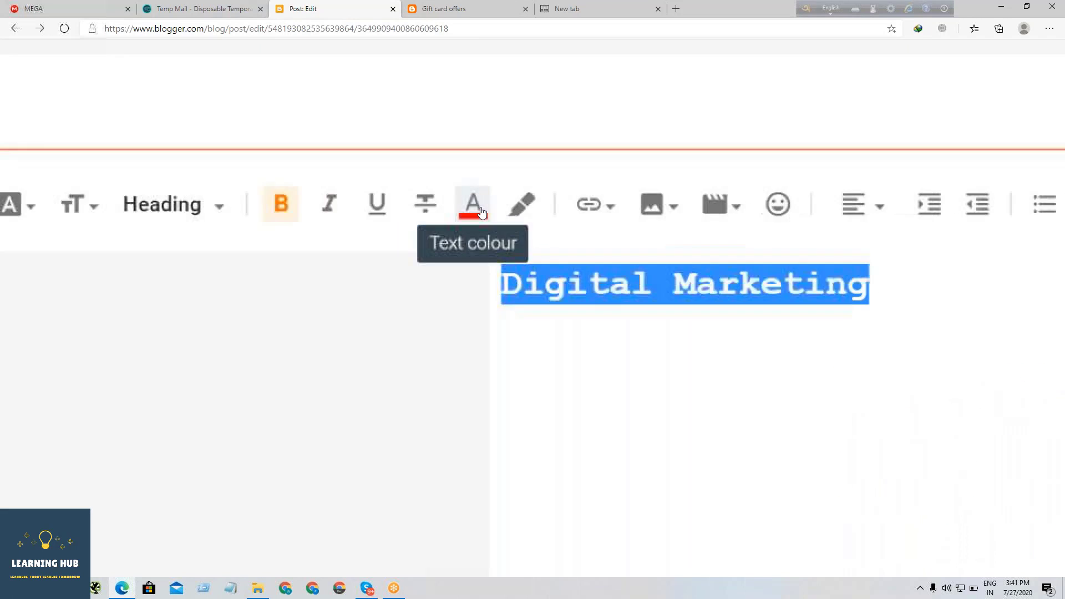
pyautogui.click(520, 212)
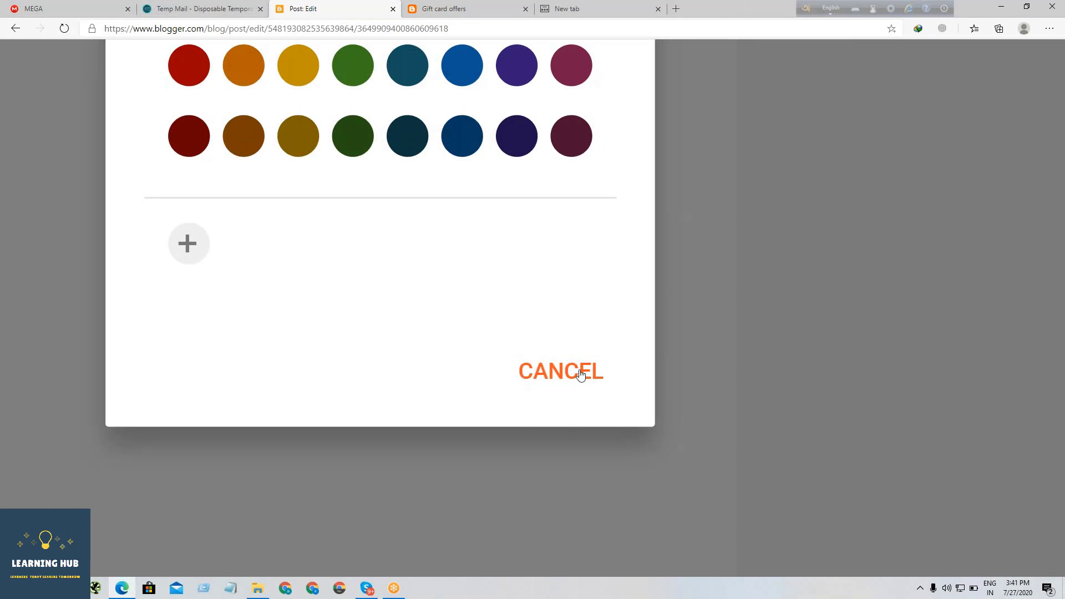
pyautogui.click(560, 369)
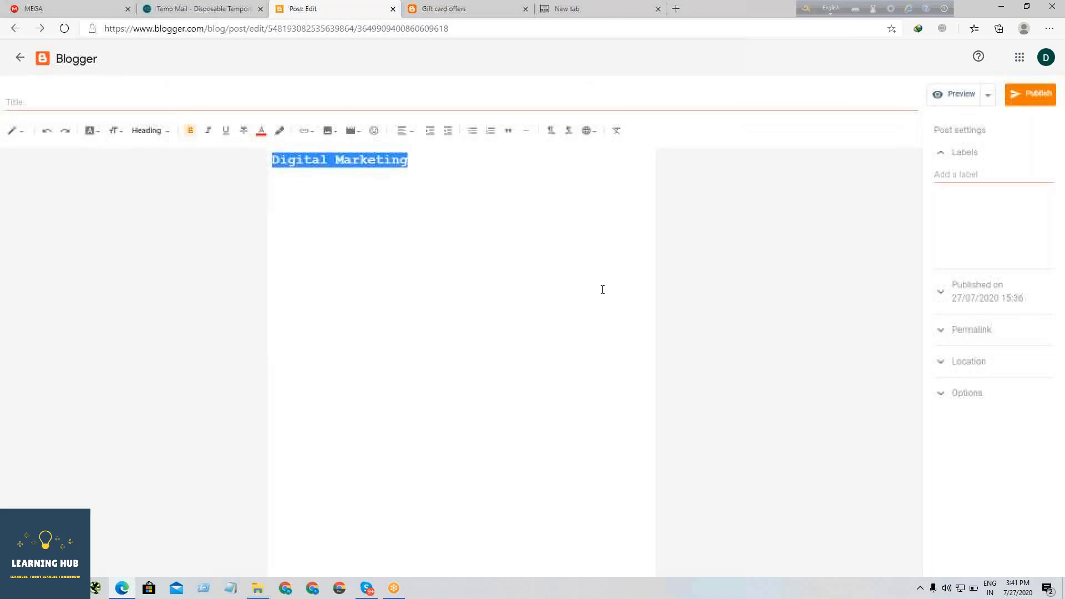
# - Select the "Digital Marketing" heading, give it a light blue text background colour, and deselect it
pyautogui.scroll(3, 444, 232)
pyautogui.scroll(1, 444, 232)
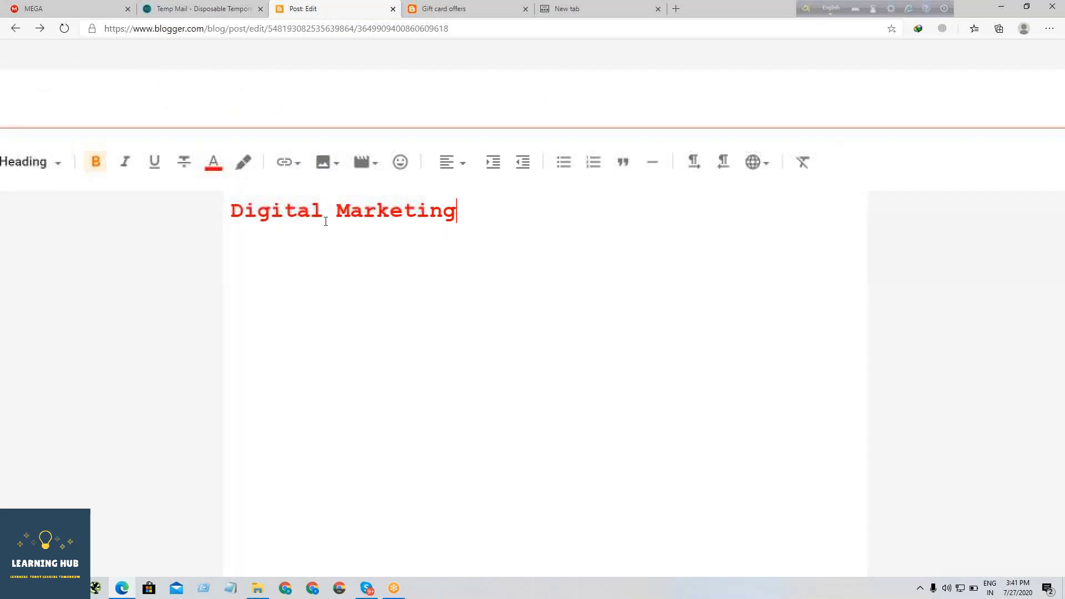
pyautogui.moveTo(478, 224); pyautogui.dragTo(229, 208)
pyautogui.click(242, 162)
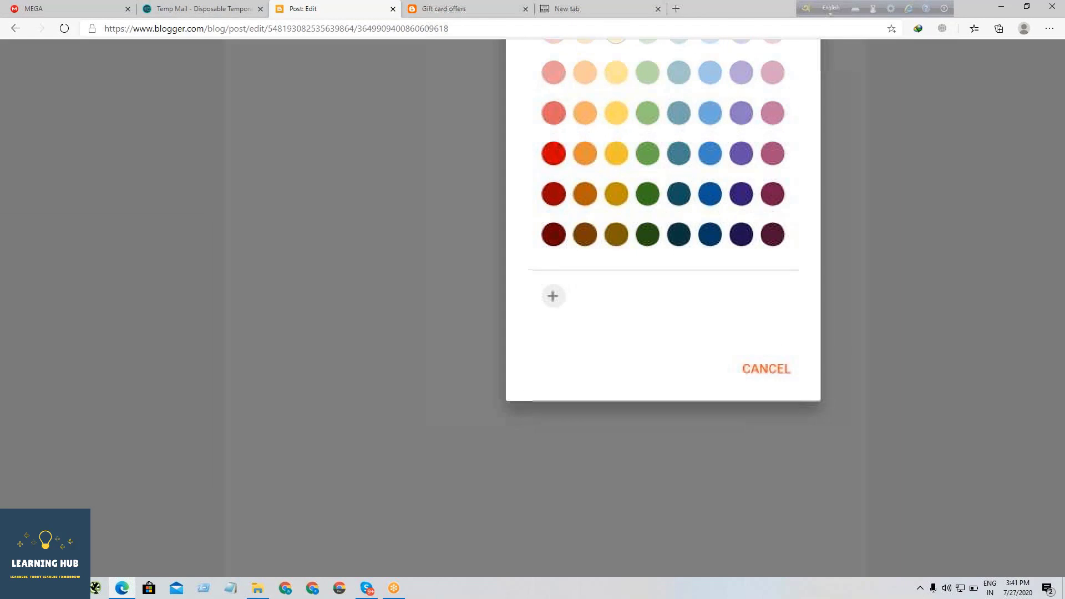
pyautogui.scroll(1, 562, 240)
pyautogui.scroll(1, 572, 229)
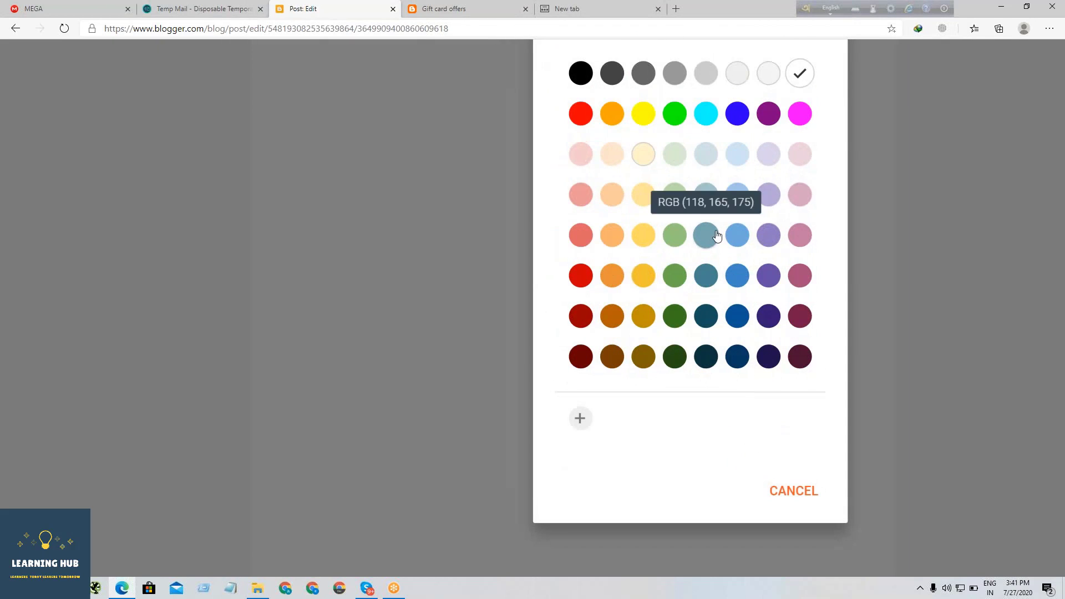
pyautogui.click(732, 236)
pyautogui.scroll(3, 549, 233)
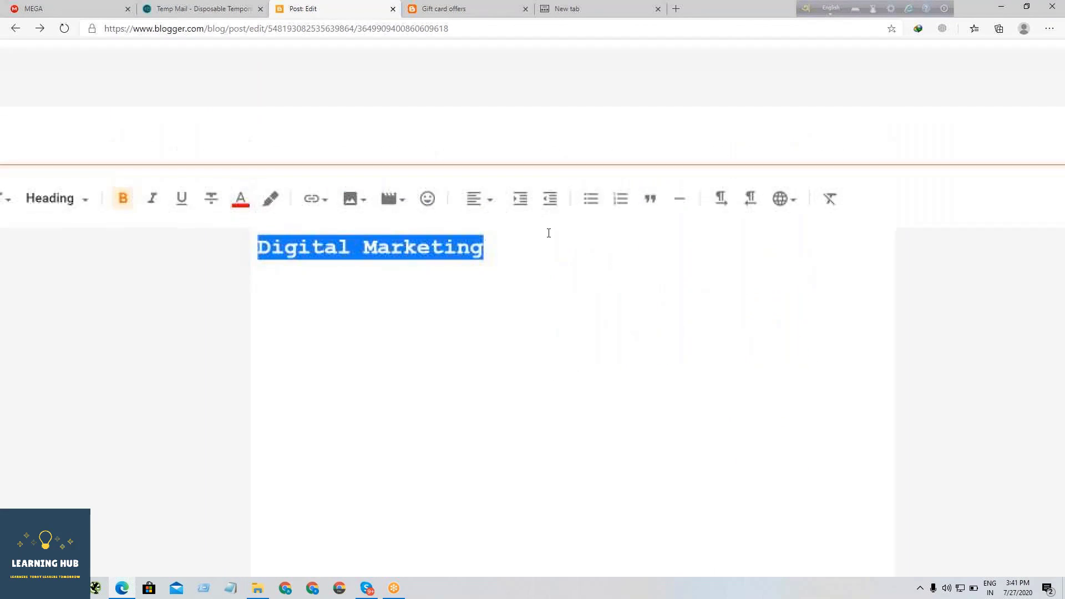
pyautogui.click(538, 245)
pyautogui.scroll(3, 538, 246)
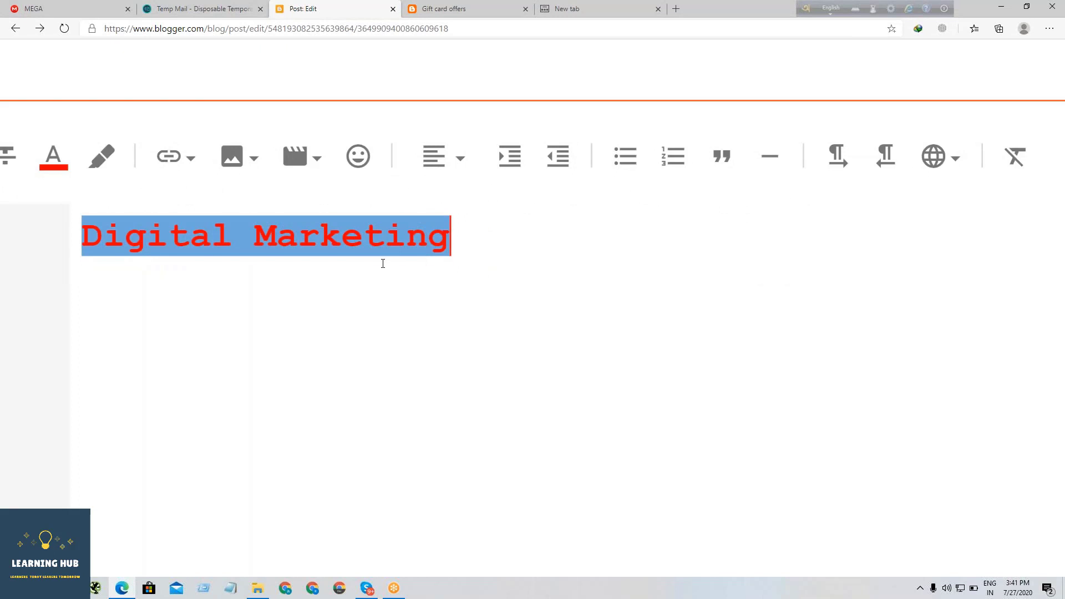
pyautogui.hscroll(-2, 383, 264)
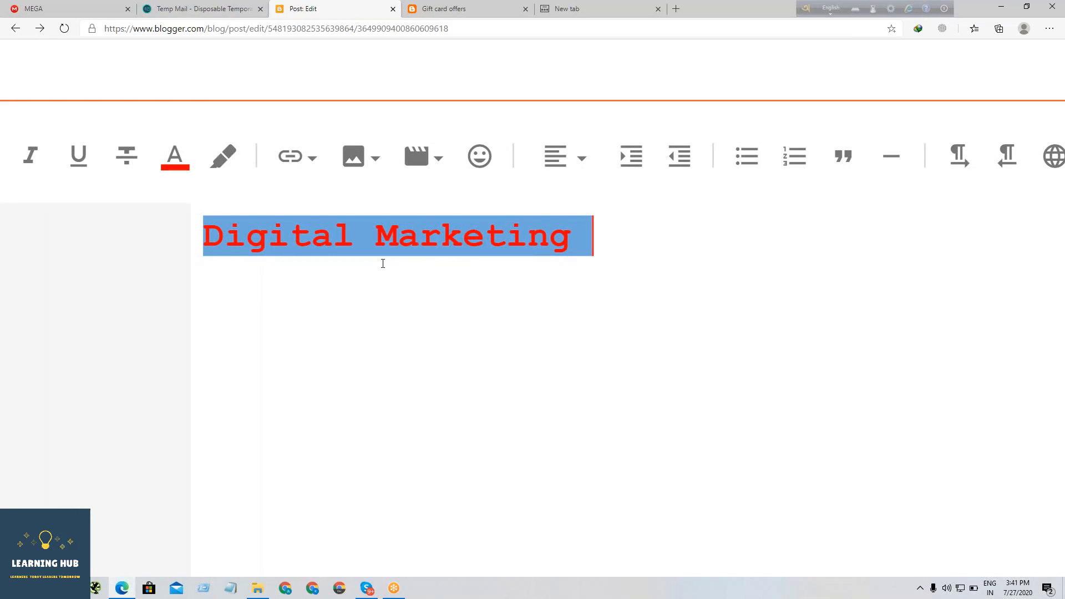
# - Change the text background colour of the "Digital Marketing" heading to light orange and deselect it
pyautogui.tripleClick(450, 248)
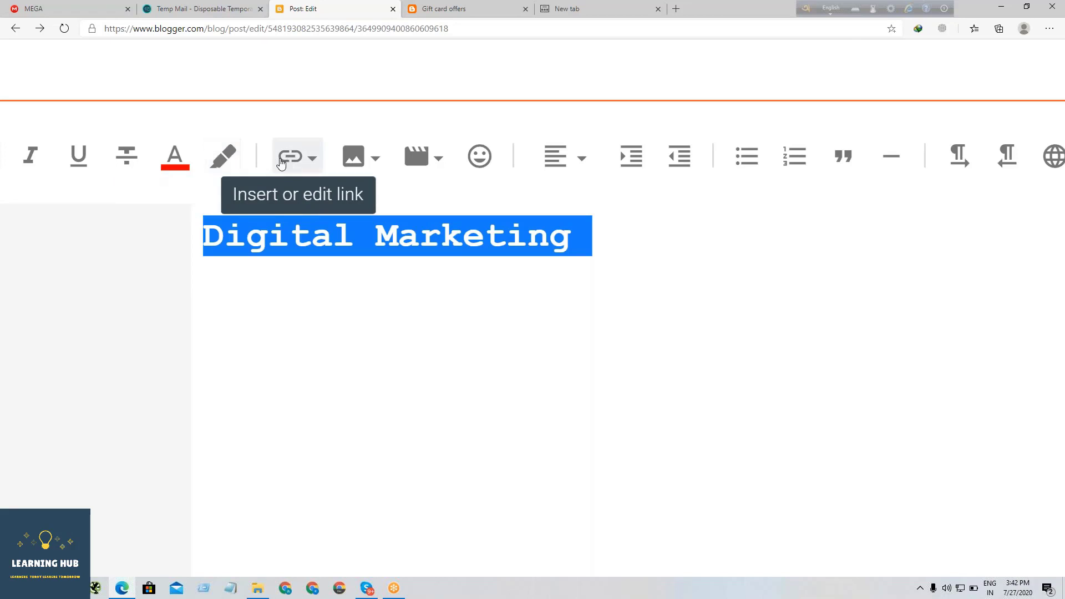
pyautogui.click(228, 158)
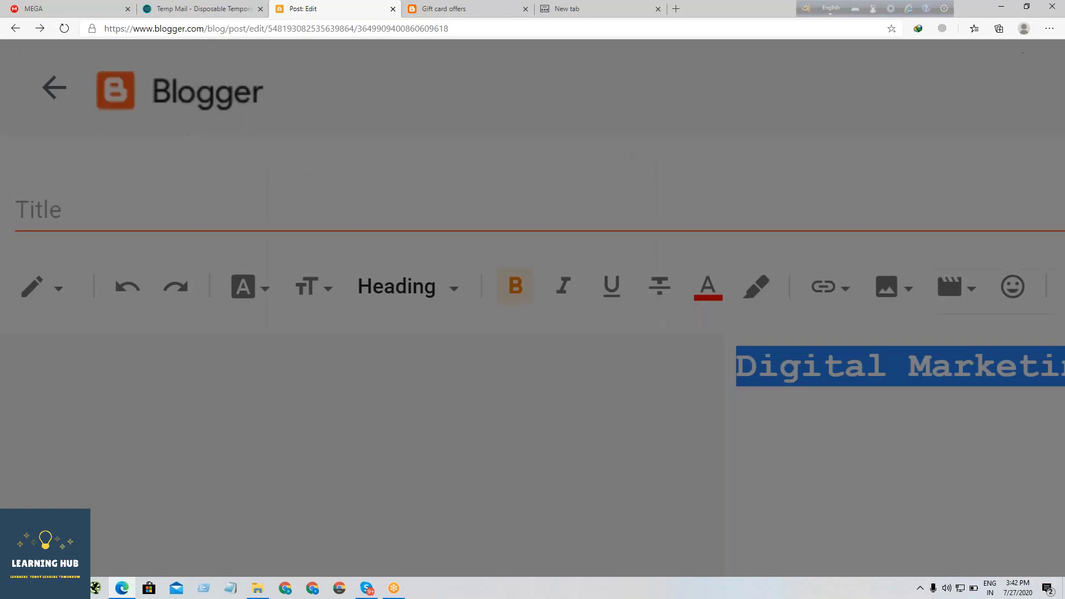
pyautogui.click(632, 377)
pyautogui.hscroll(6, 632, 377)
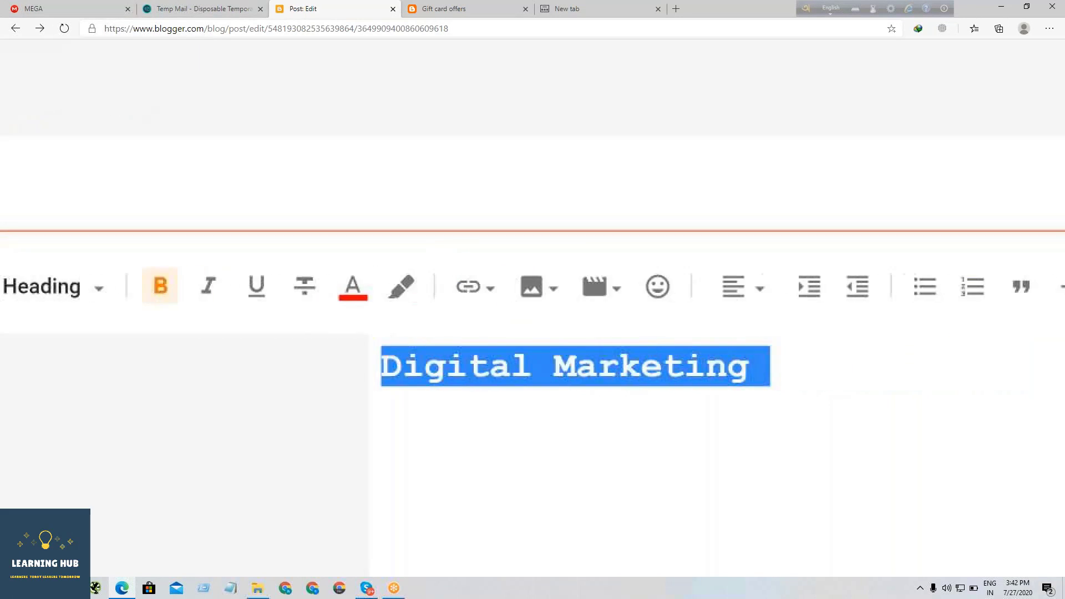
pyautogui.scroll(-5, 660, 344)
pyautogui.click(655, 341)
pyautogui.scroll(3, 497, 246)
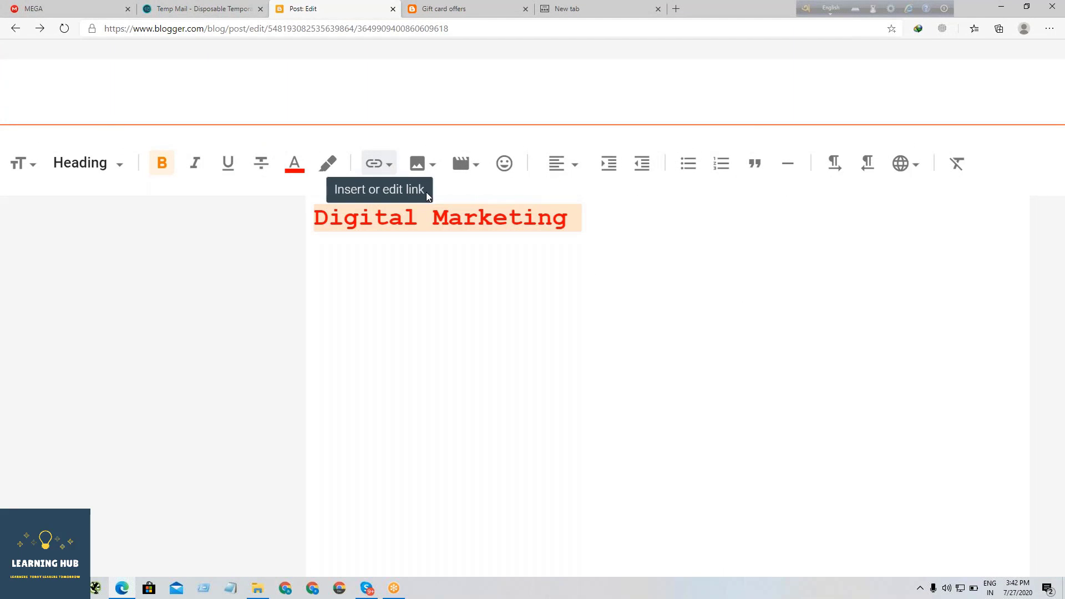
pyautogui.moveTo(618, 225); pyautogui.dragTo(276, 227)
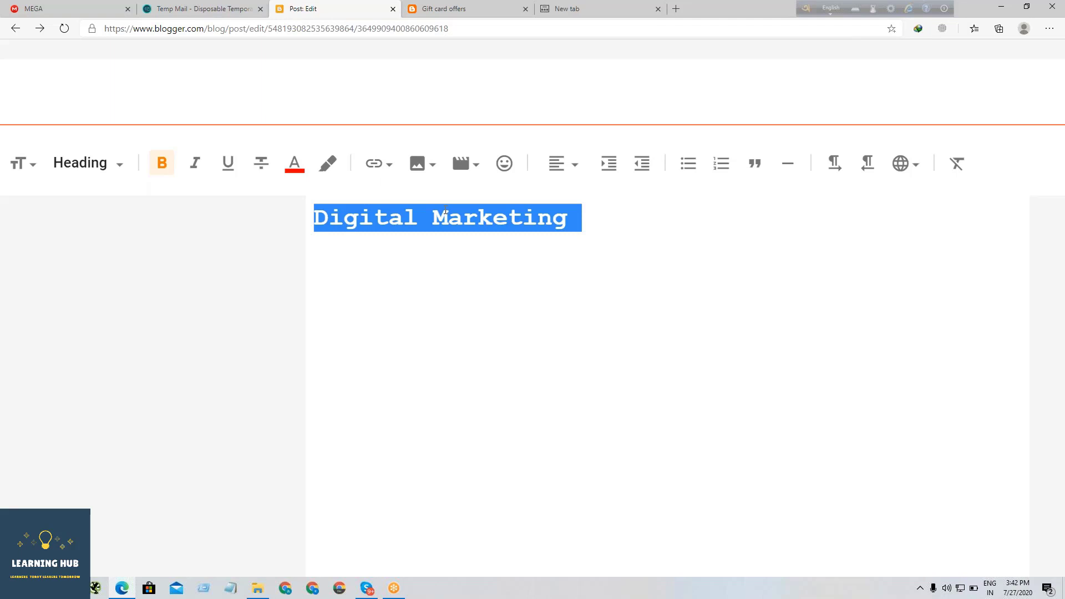
pyautogui.click(375, 163)
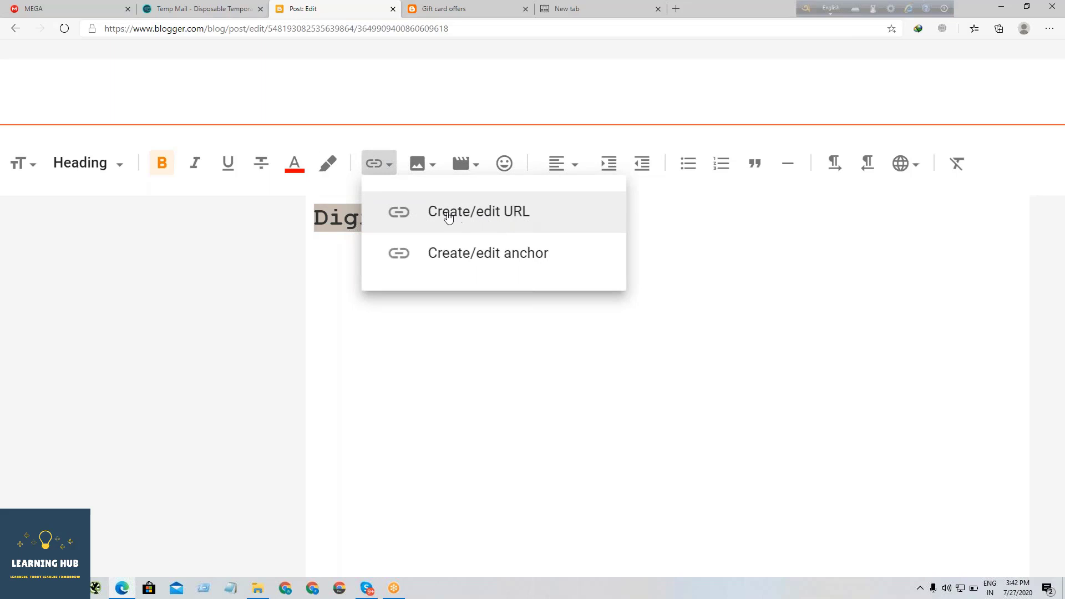
pyautogui.click(478, 214)
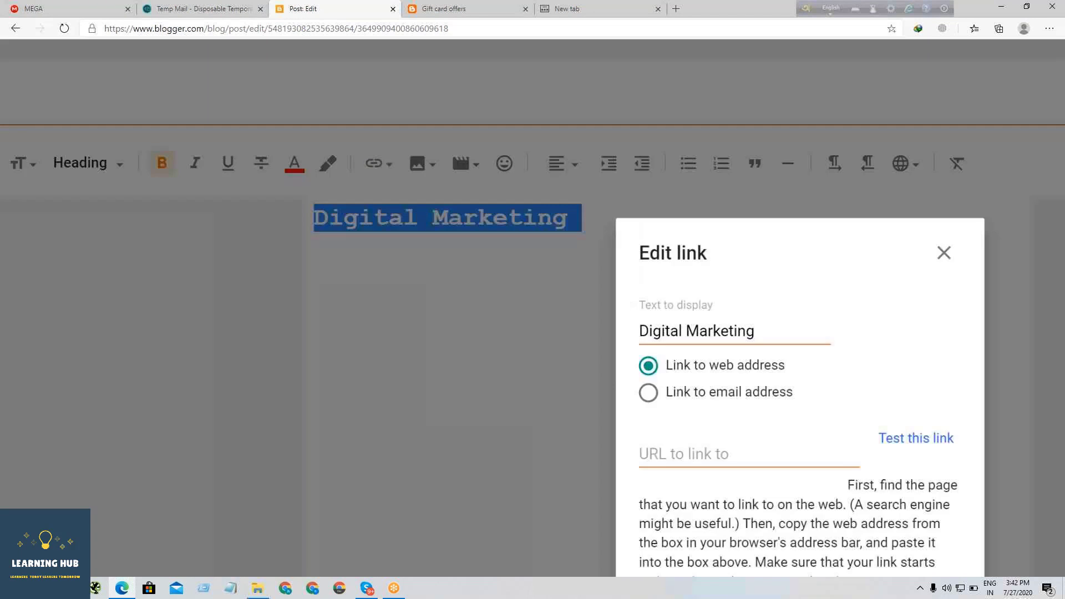
pyautogui.scroll(2, 608, 271)
pyautogui.scroll(-2, 608, 271)
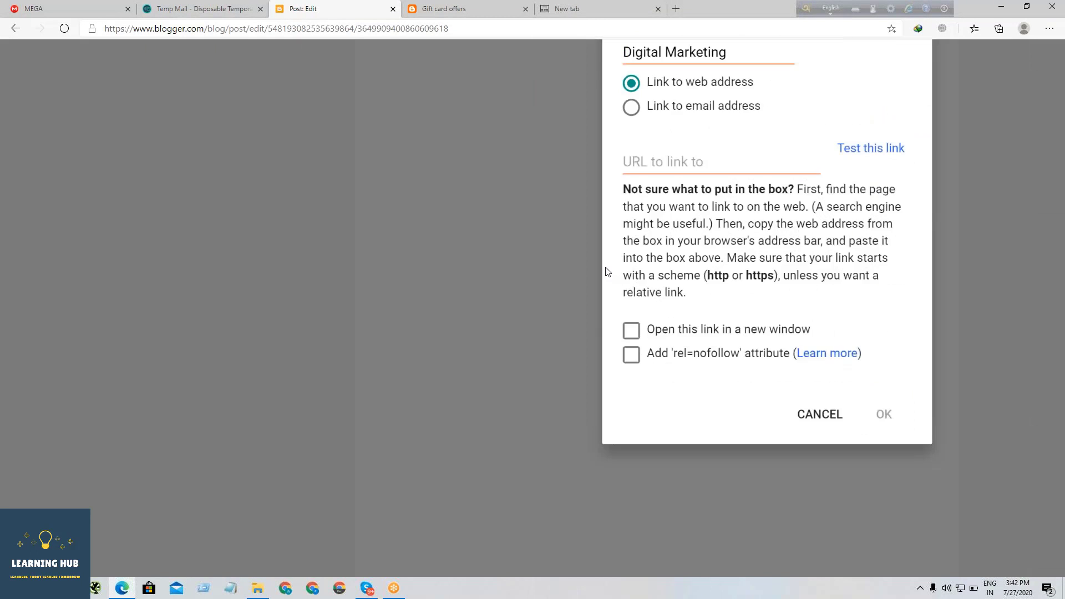
pyautogui.scroll(-3, 608, 272)
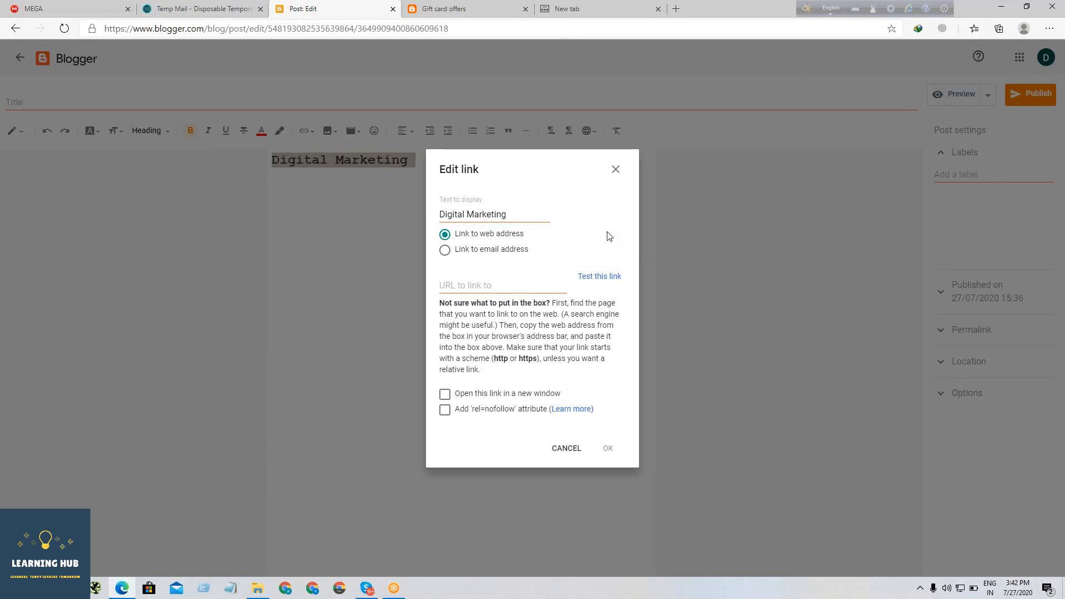
pyautogui.scroll(2, 480, 215)
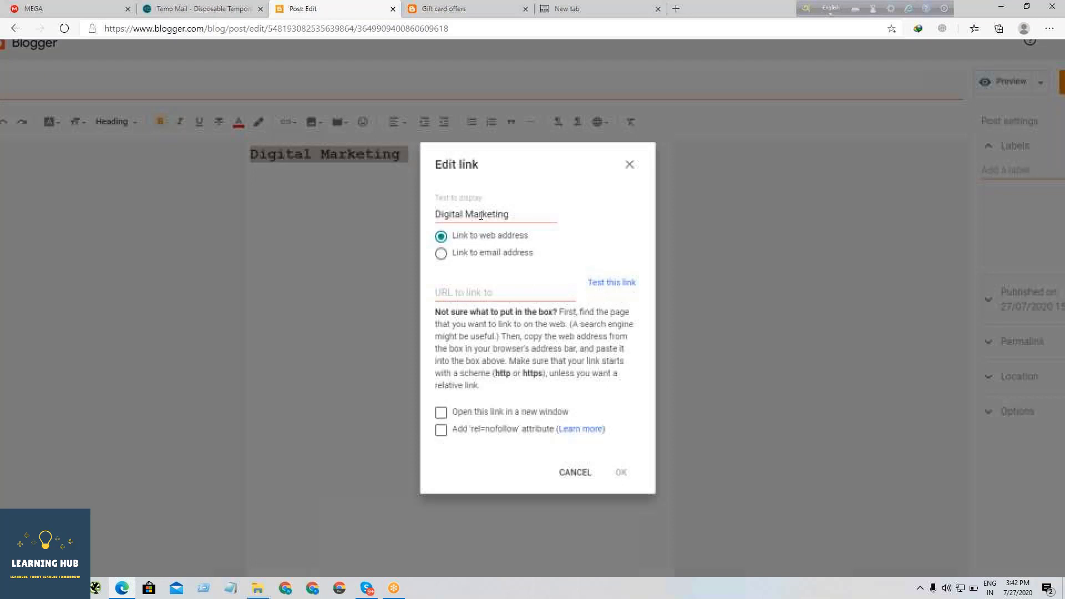
pyautogui.click(471, 300)
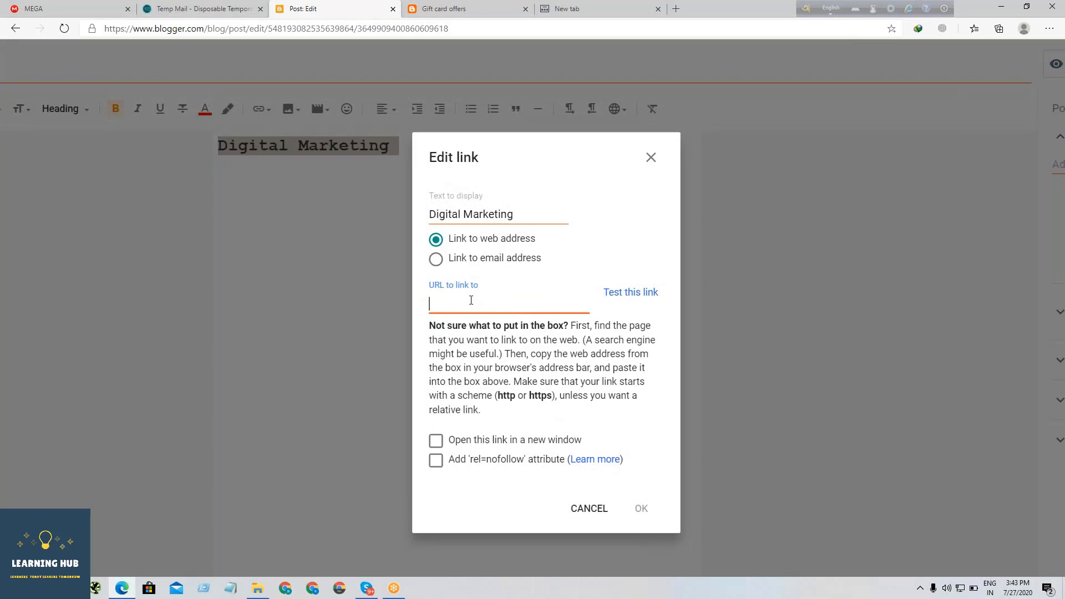
pyautogui.write('Www')
pyautogui.press('BackSpace')
pyautogui.press('BackSpace')
pyautogui.write('www.learninghubbd.com')
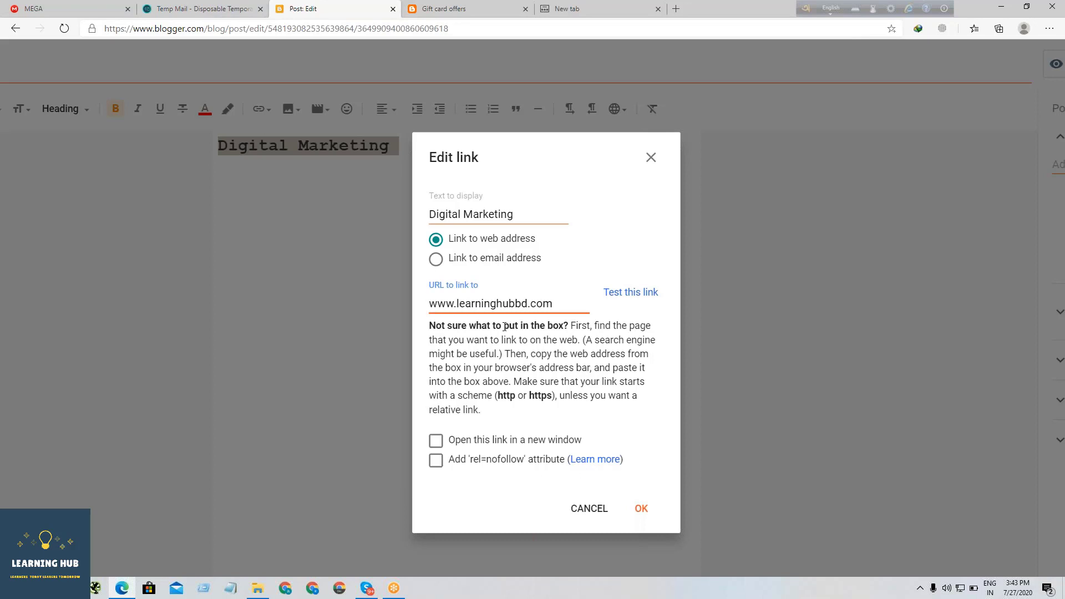
# - Set the link to open in a new window and apply it to the heading
pyautogui.hotkey('ctrl', '-')
pyautogui.hotkey('ctrl', '-')
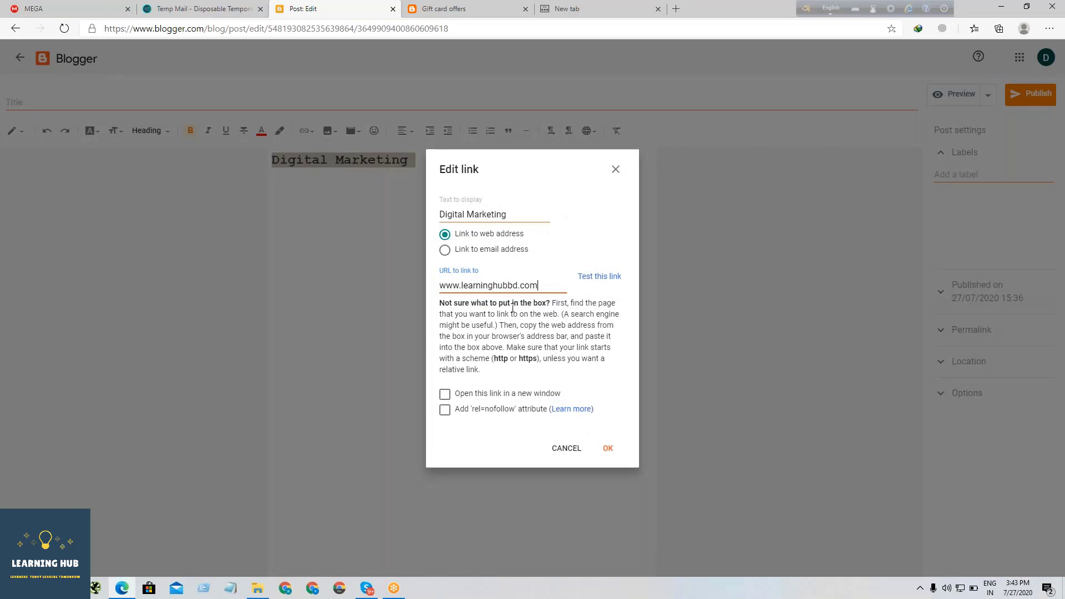
pyautogui.click(445, 396)
pyautogui.hotkey('ctrl', '+')
pyautogui.hotkey('ctrl', '+')
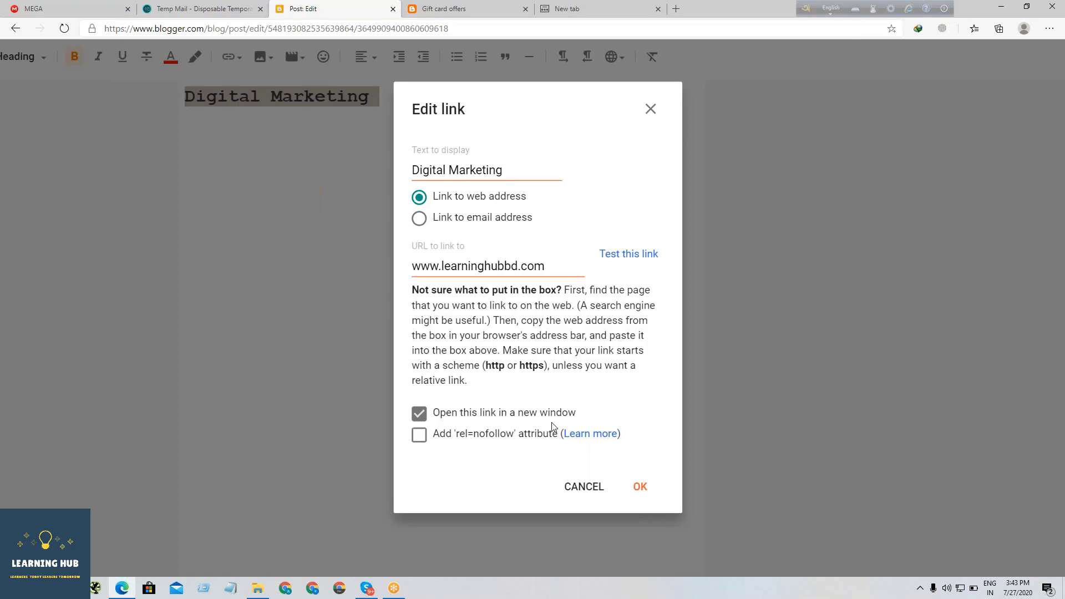
pyautogui.click(639, 487)
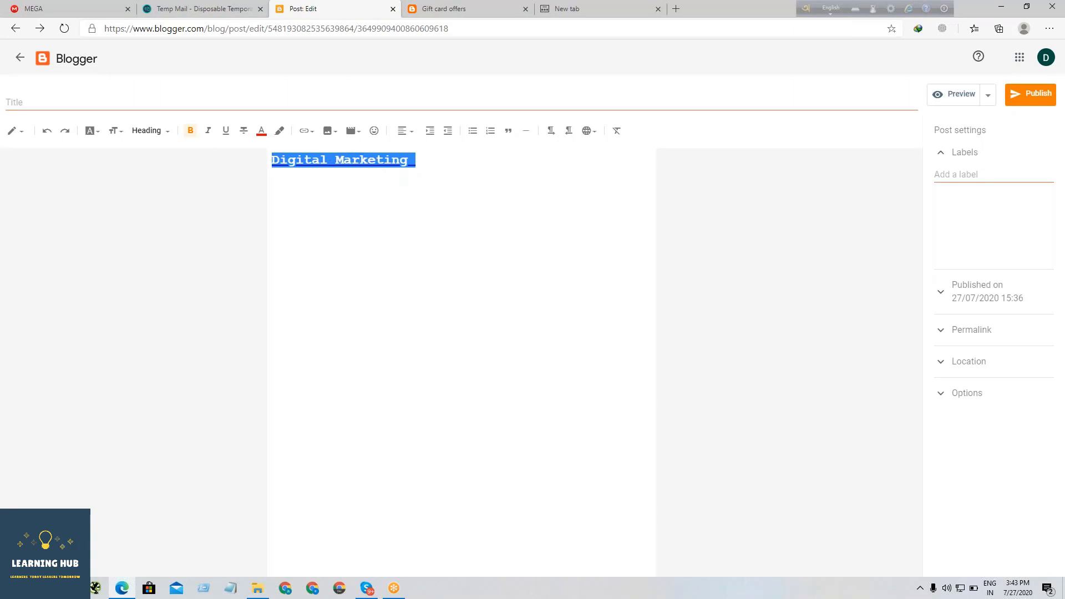
pyautogui.moveTo(439, 161); pyautogui.dragTo(270, 161)
pyautogui.click(308, 131)
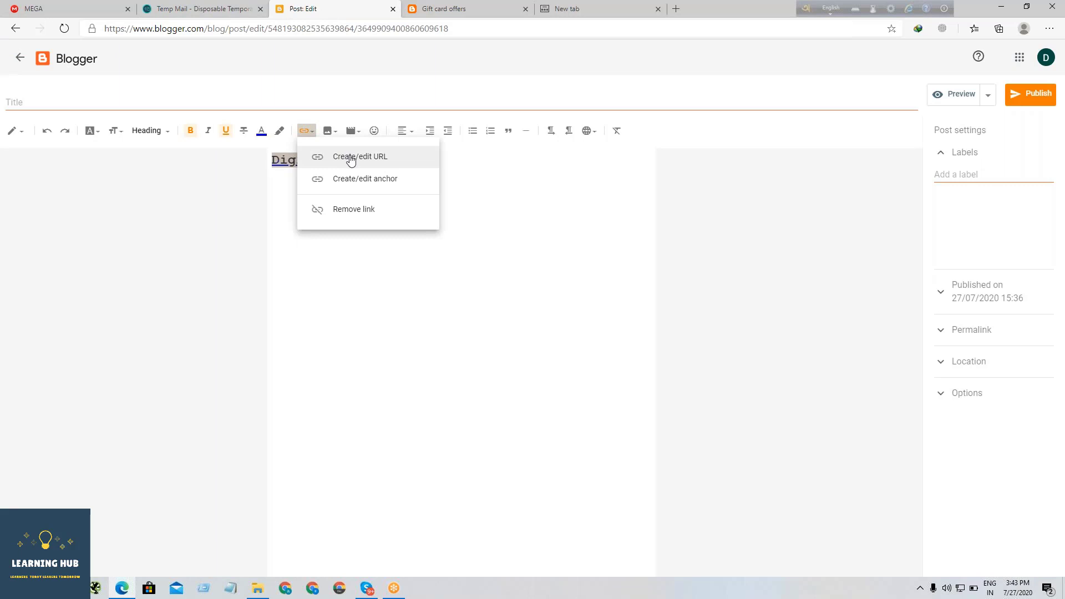
pyautogui.click(351, 158)
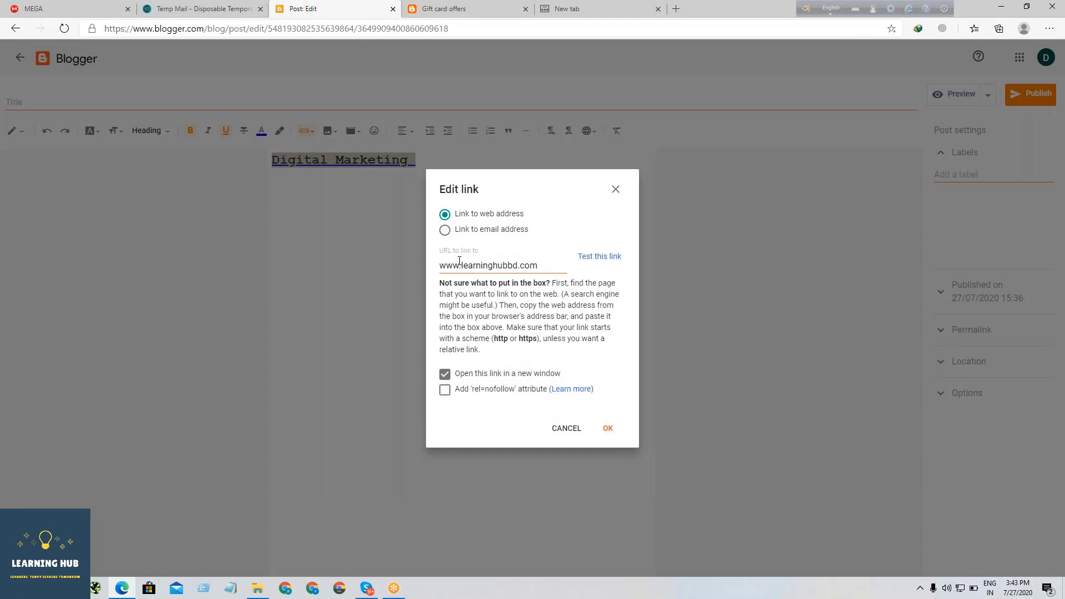
pyautogui.moveTo(459, 261); pyautogui.dragTo(425, 265)
pyautogui.write('h')
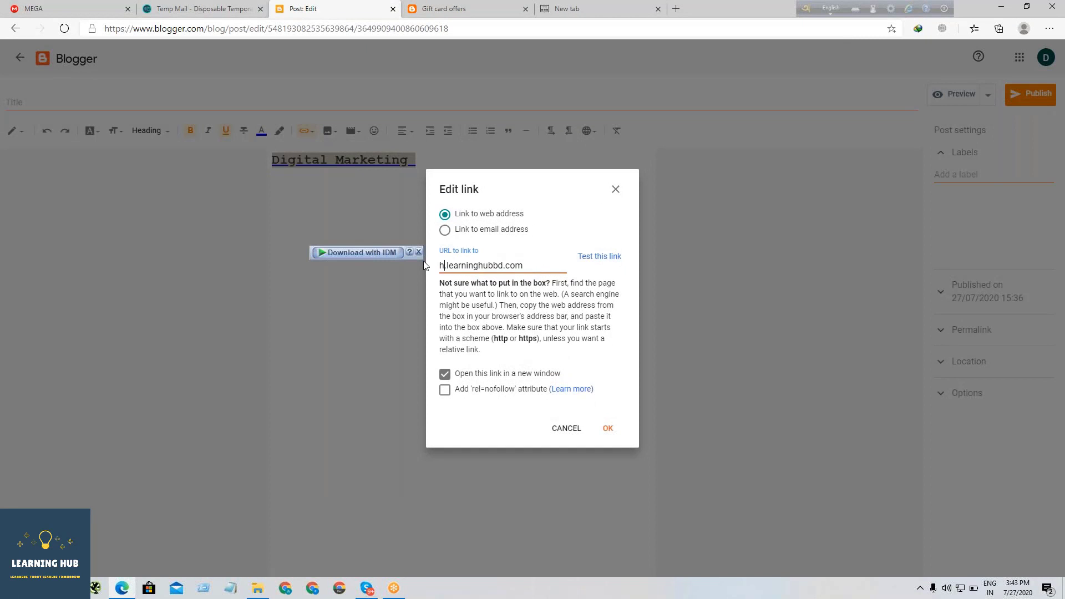
pyautogui.write('ttps://')
pyautogui.press('Delete')
pyautogui.press('Delete')
pyautogui.scroll(5, 460, 261)
pyautogui.scroll(2, 460, 261)
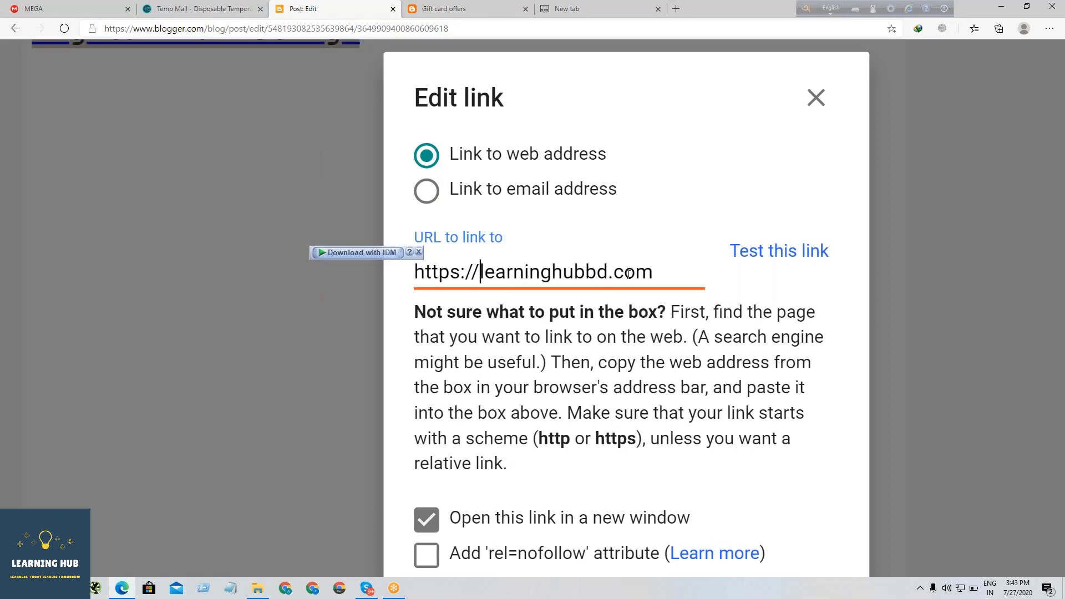
pyautogui.scroll(-7, 631, 277)
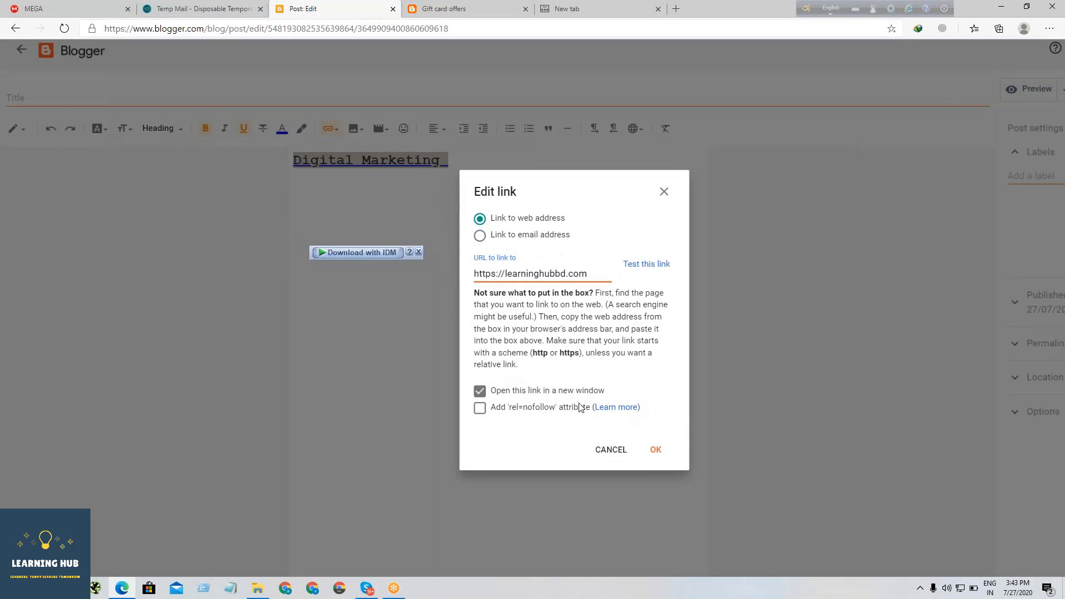
pyautogui.click(655, 450)
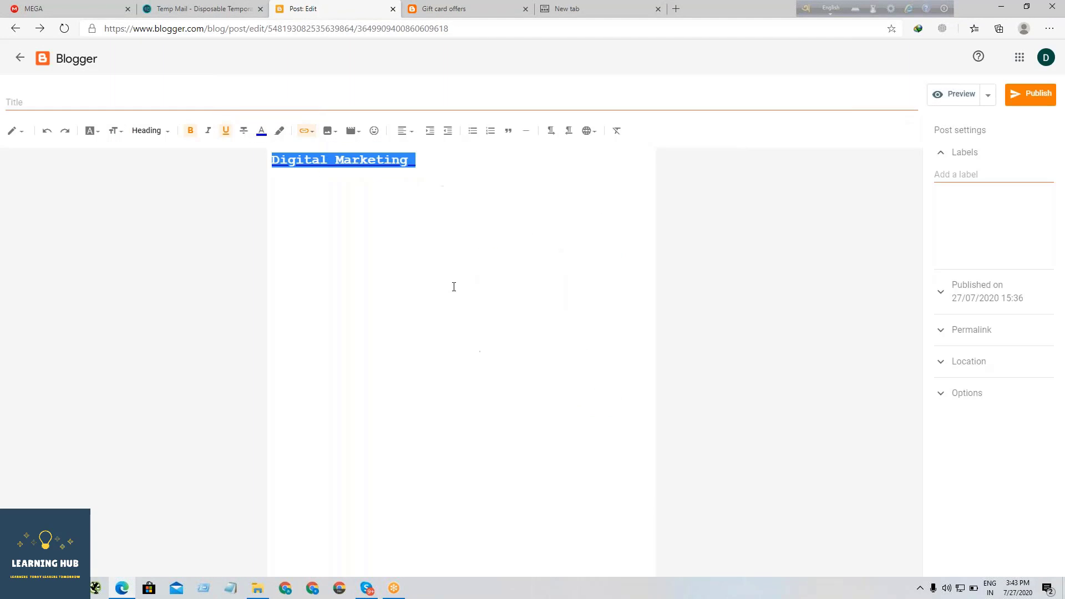
# - Reopen the "Digital Marketing" heading's link settings to review them, and accept them unchanged
pyautogui.scroll(3, 454, 285)
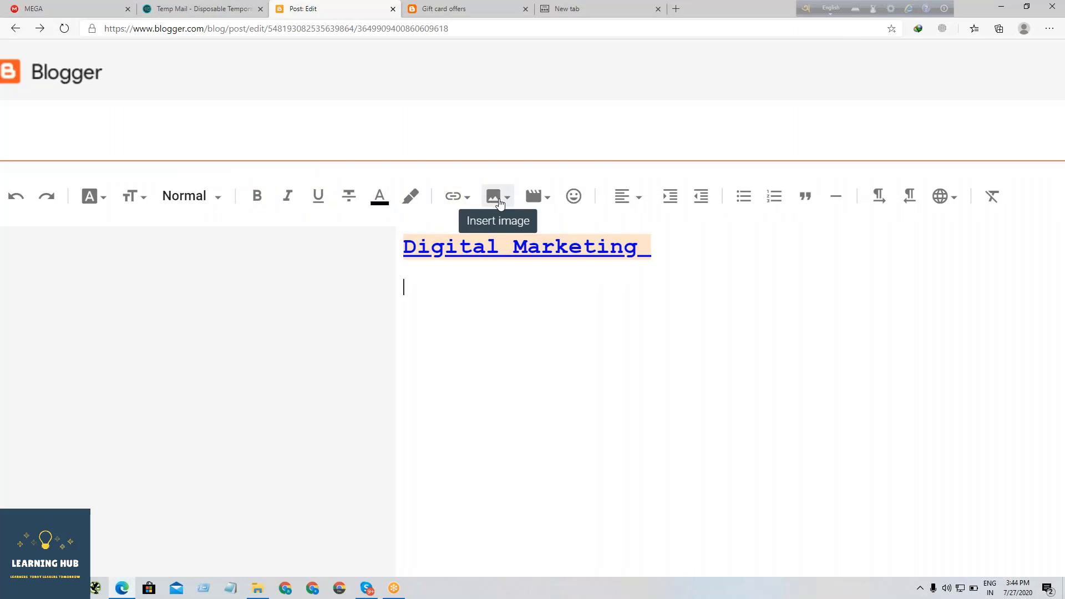
pyautogui.moveTo(660, 249); pyautogui.dragTo(374, 240)
pyautogui.click(469, 200)
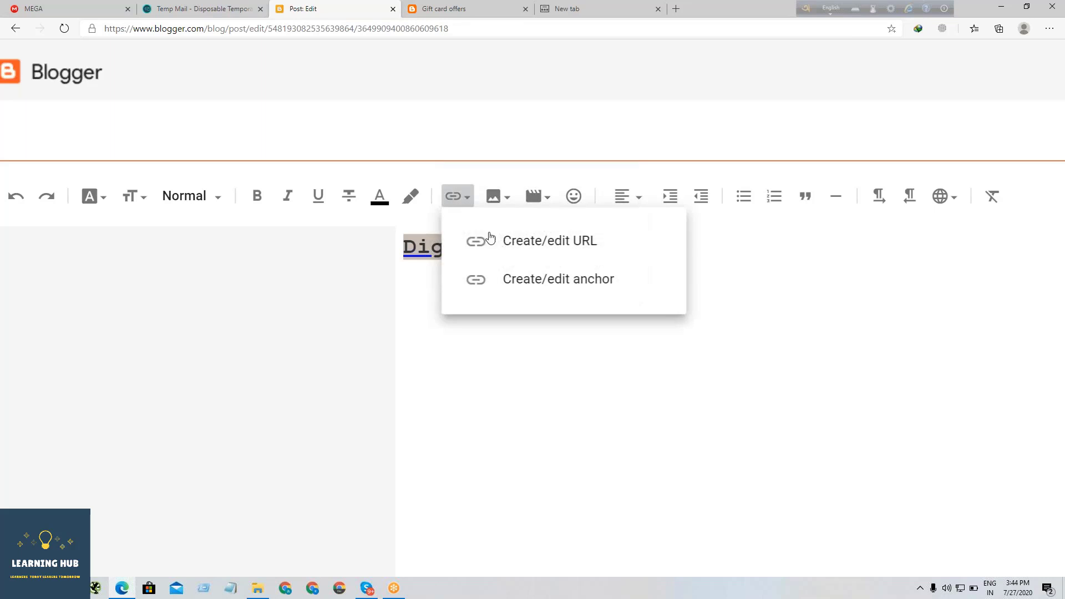
pyautogui.click(506, 257)
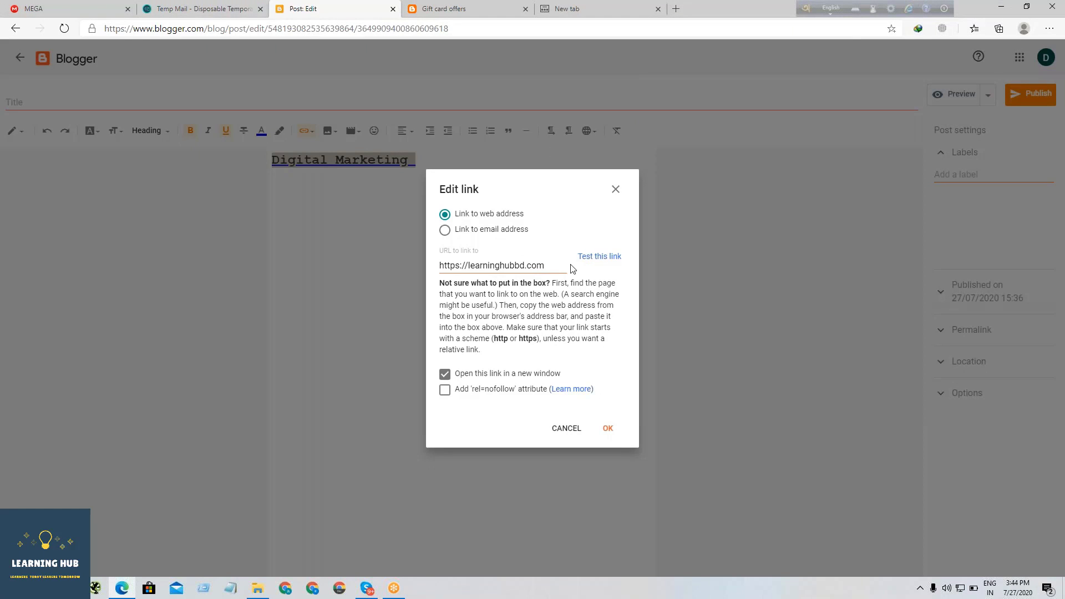
pyautogui.click(608, 432)
pyautogui.click(585, 297)
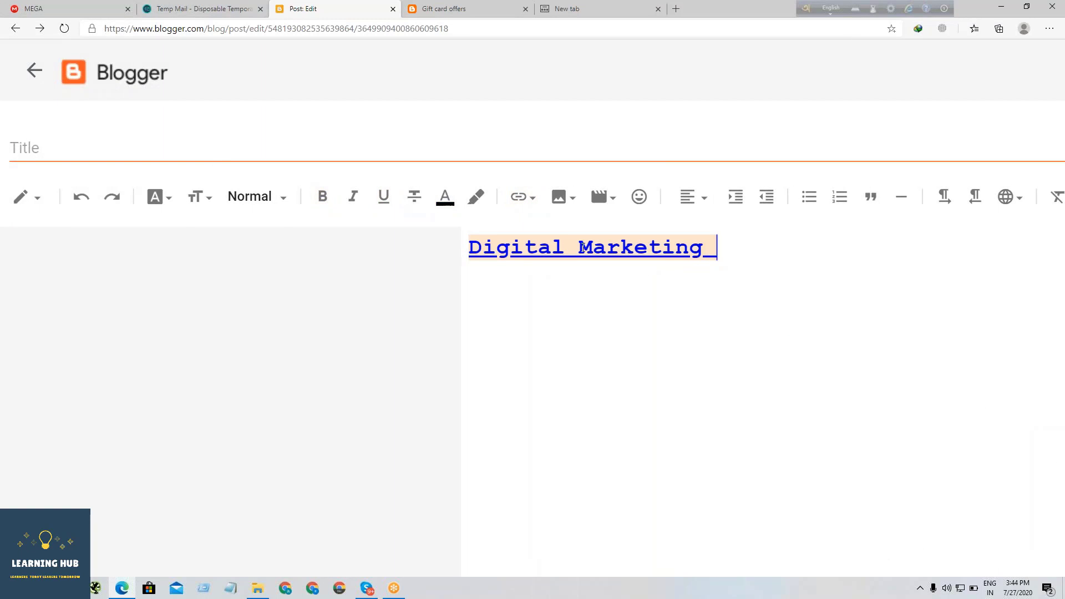
# - Upload the "Dark Green Diamond Edge Tech Computer" image from the Downloads folder and insert it below the heading
pyautogui.moveTo(721, 254); pyautogui.dragTo(445, 250)
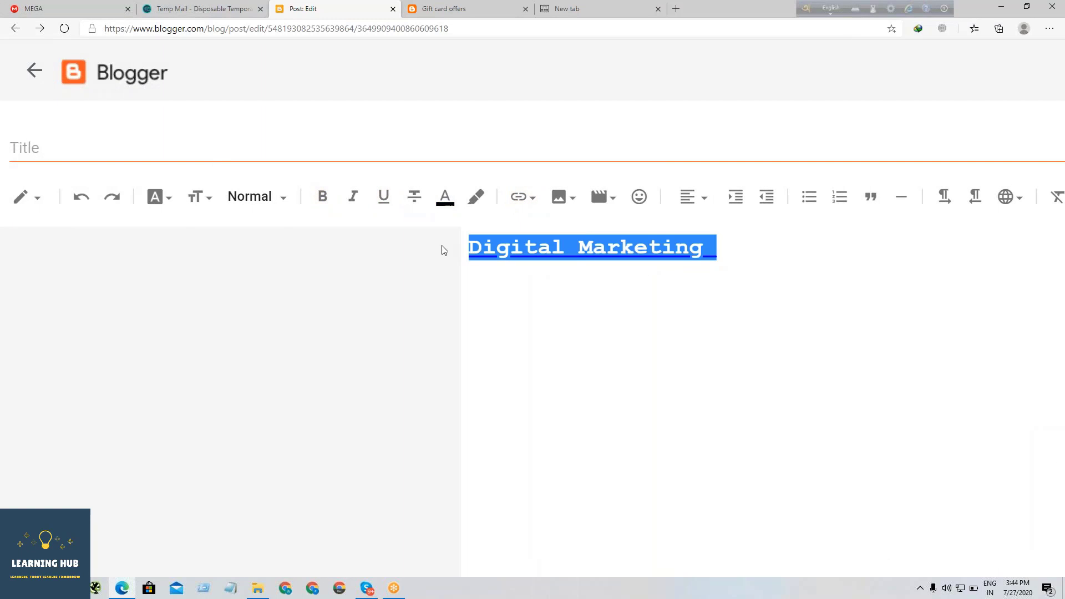
pyautogui.click(575, 204)
pyautogui.click(525, 311)
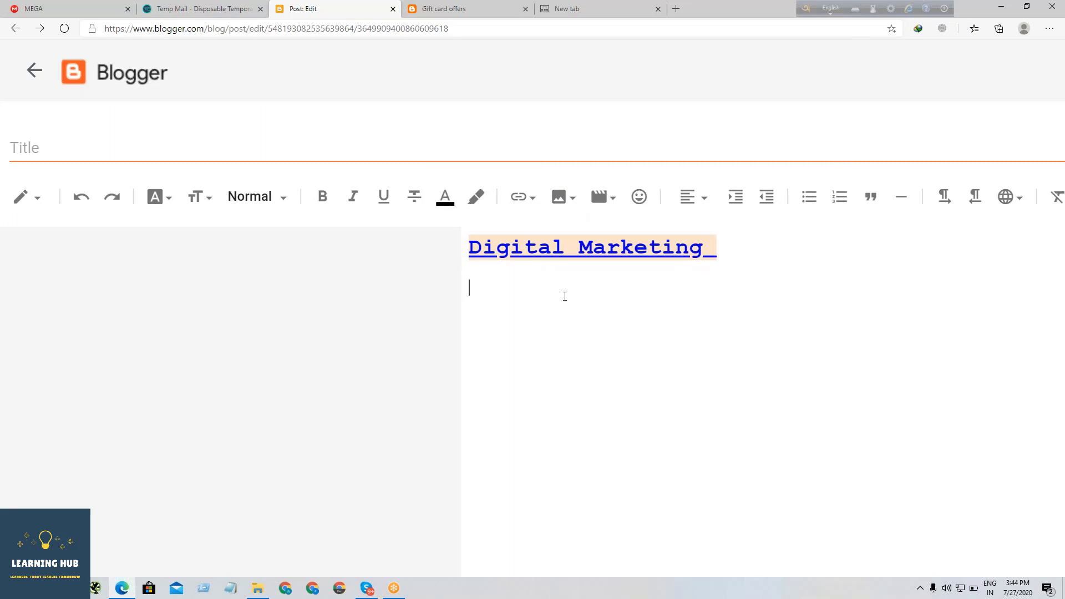
pyautogui.click(566, 201)
pyautogui.click(702, 247)
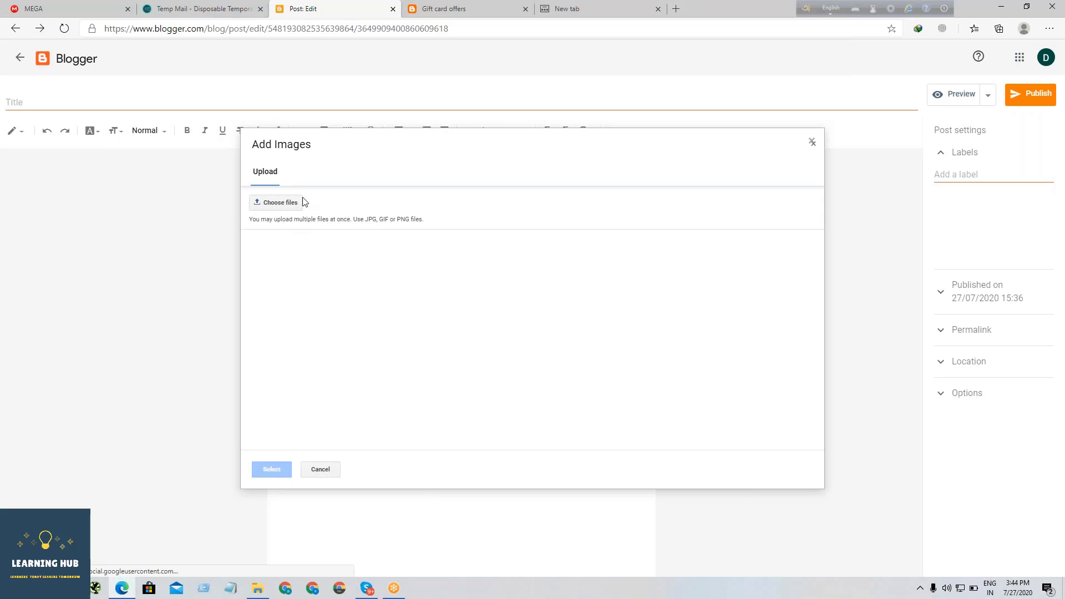
pyautogui.click(280, 203)
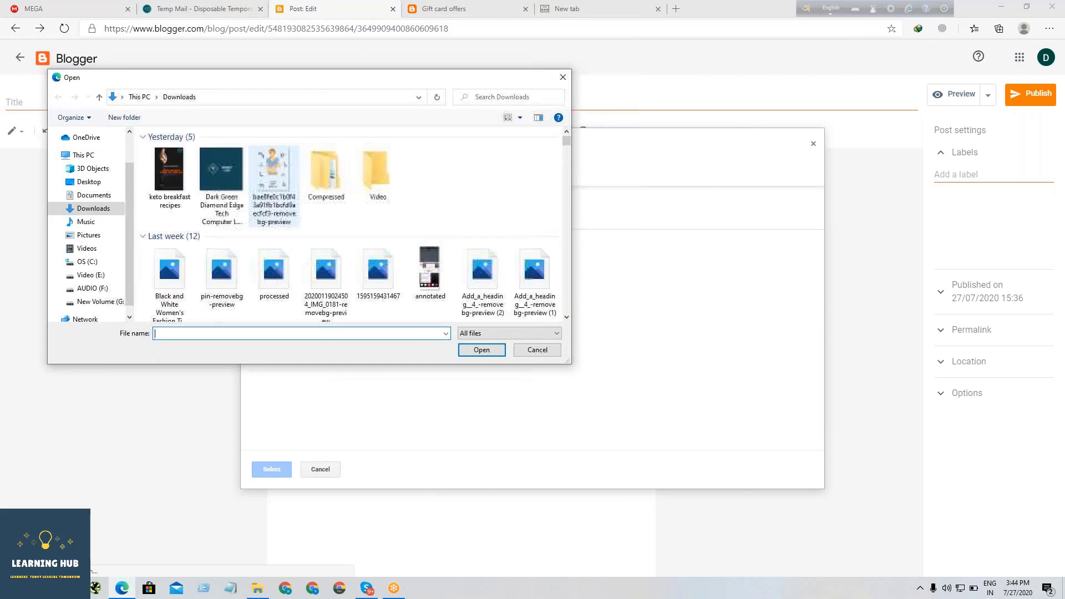
pyautogui.click(217, 181)
pyautogui.doubleClick(217, 181)
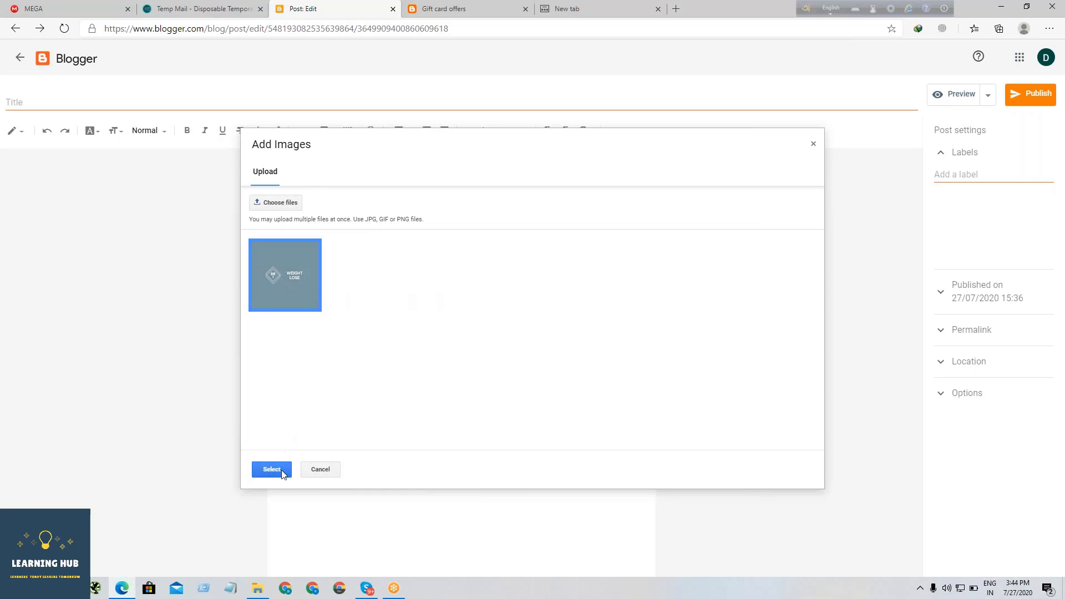
pyautogui.click(272, 470)
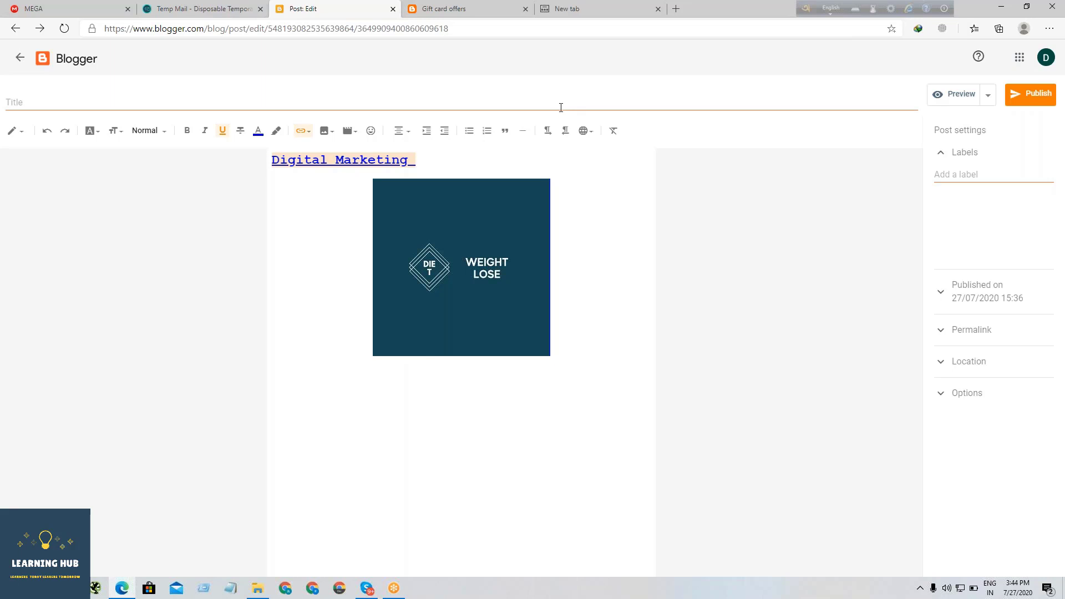
# - Switch to the empty browser tab and search the web for "digital marketing"
pyautogui.click(559, 9)
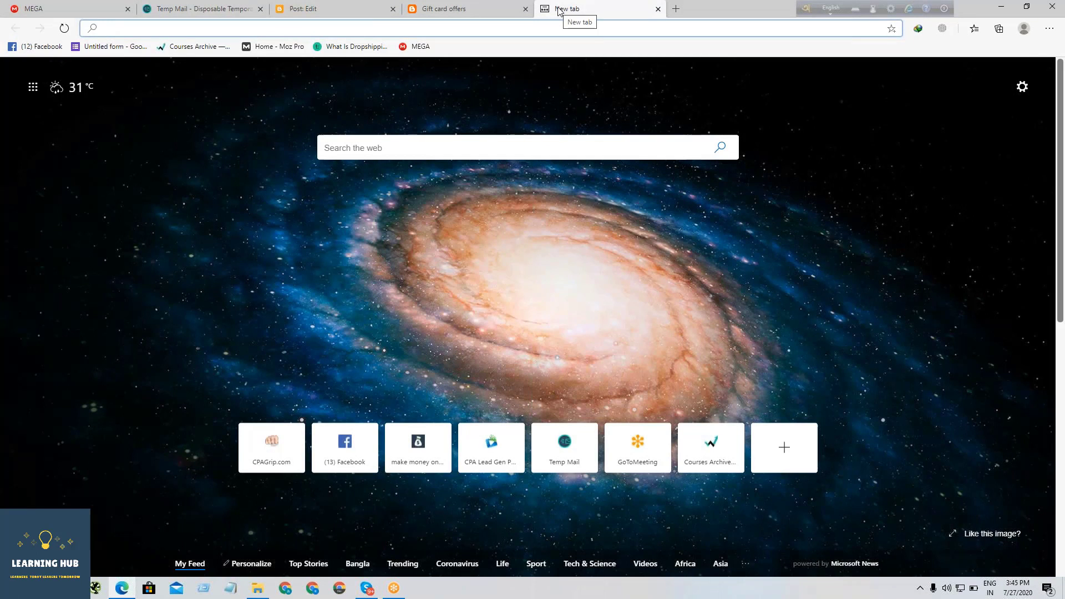
pyautogui.write('digital')
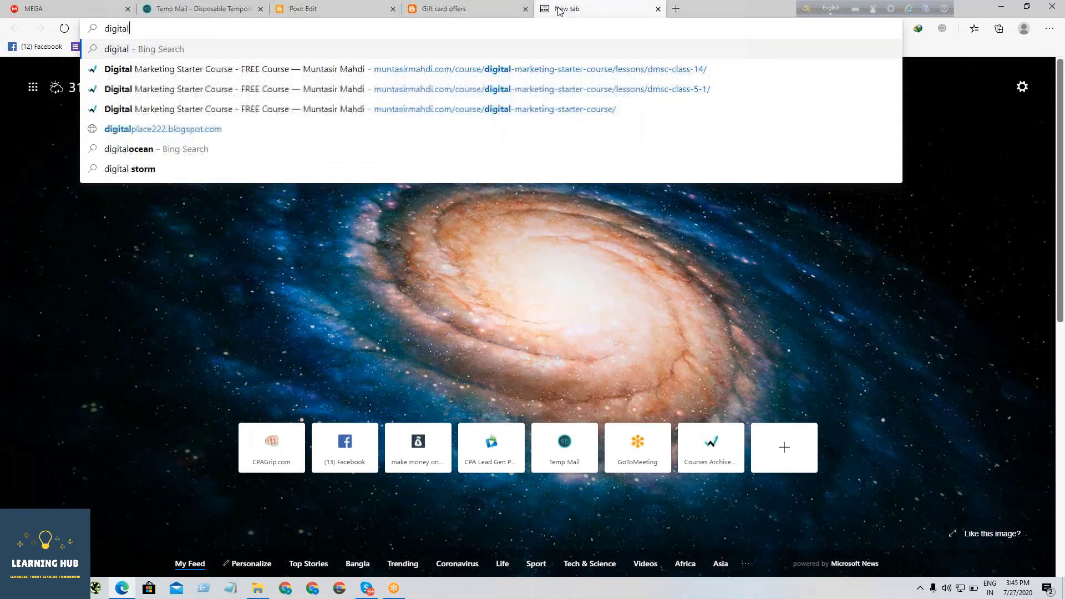
pyautogui.write(' marketing')
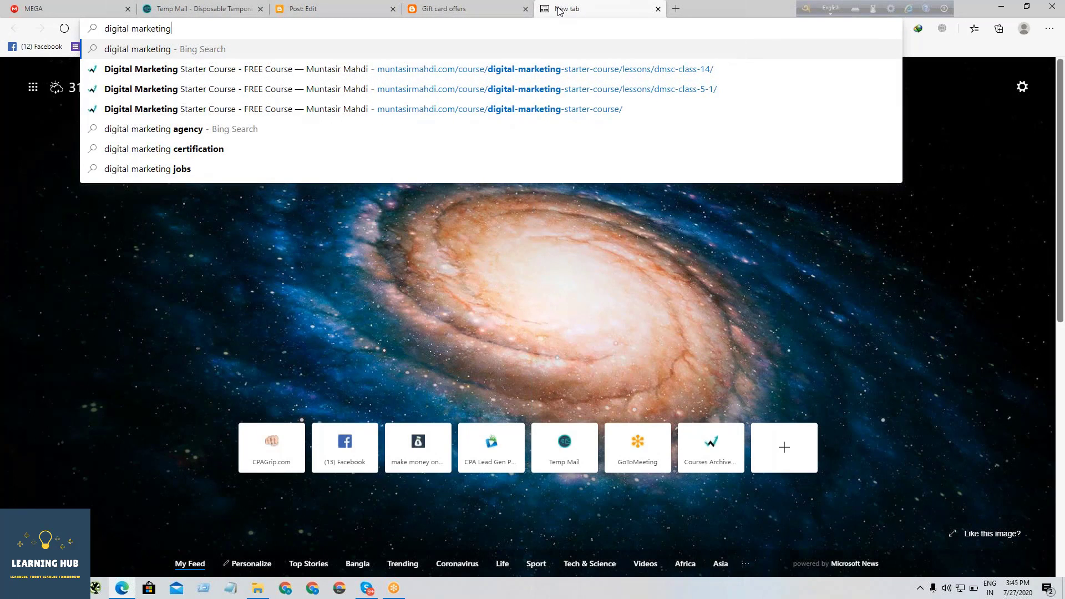
pyautogui.press('Return')
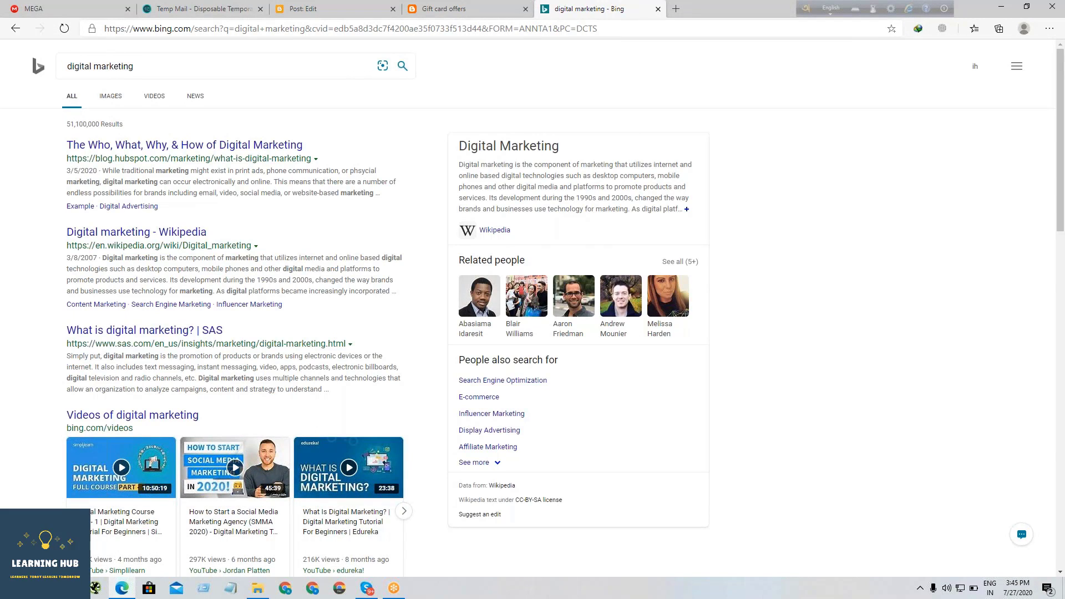
# - Find the magnifying-glass "Digital Marketing" picture among the image results, copy it, and paste it into the Blogger post below the existing image
pyautogui.click(112, 104)
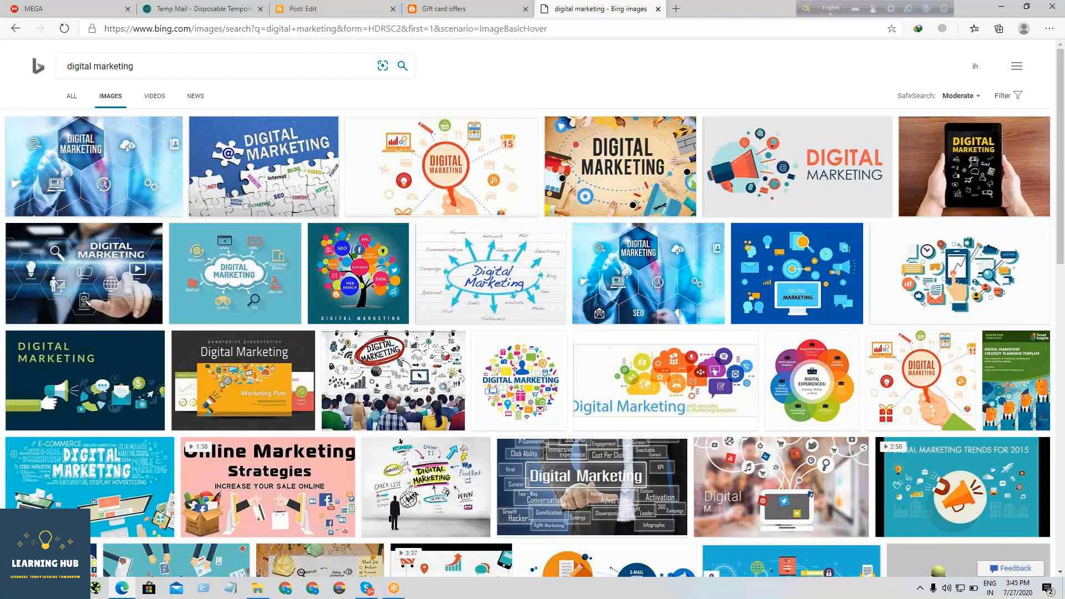
pyautogui.click(442, 166)
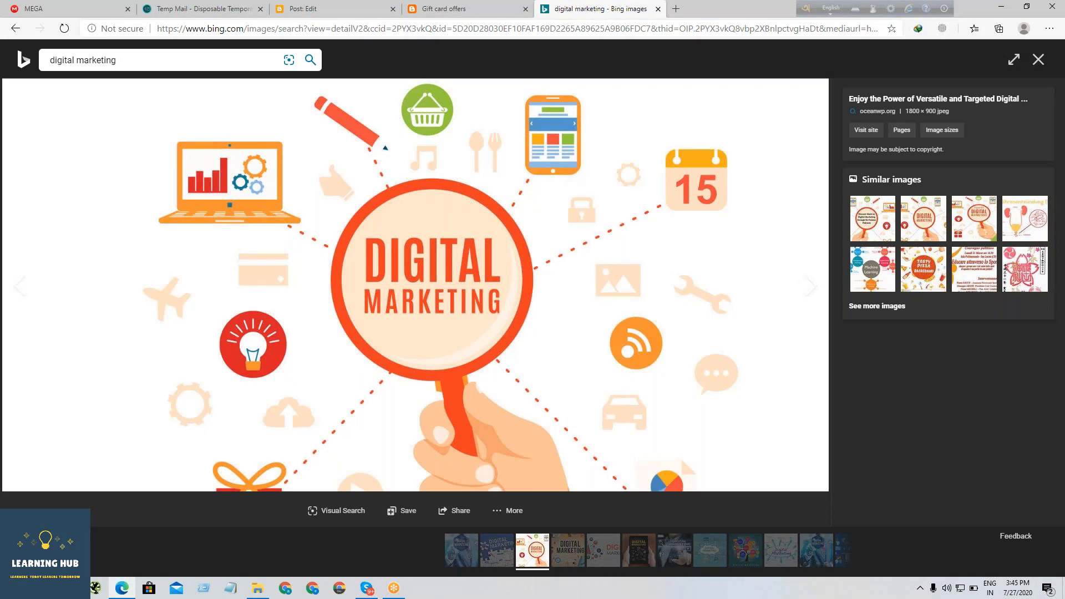
pyautogui.rightClick(421, 189)
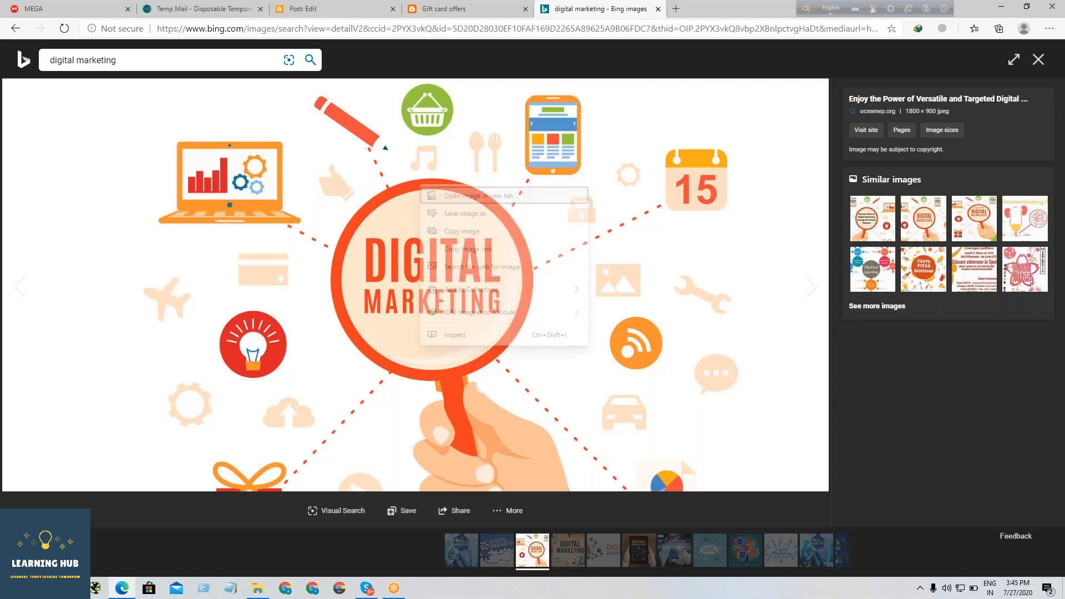
pyautogui.click(467, 231)
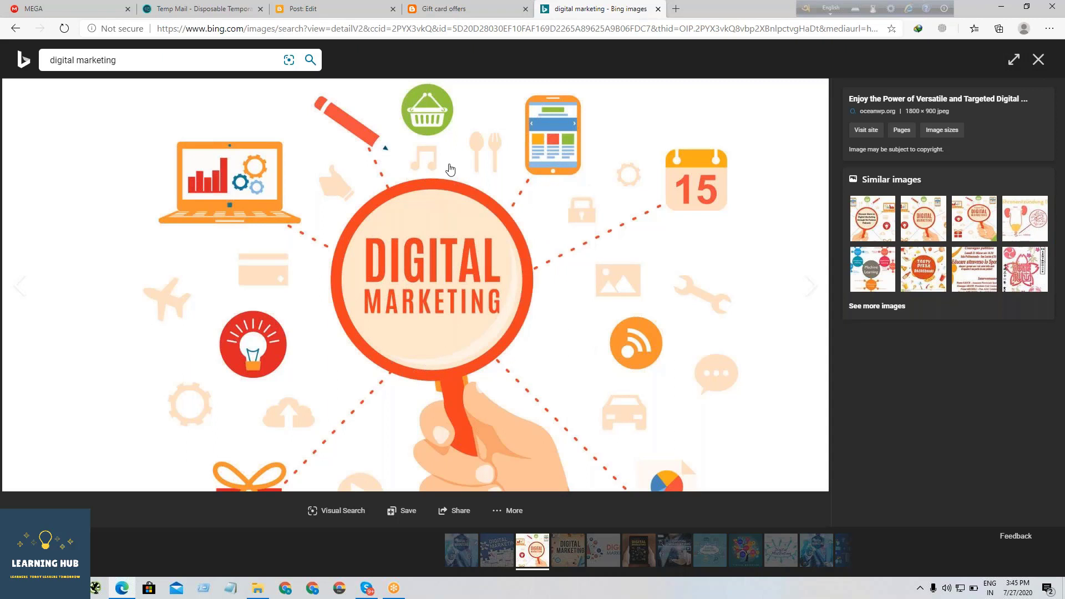
pyautogui.click(346, 9)
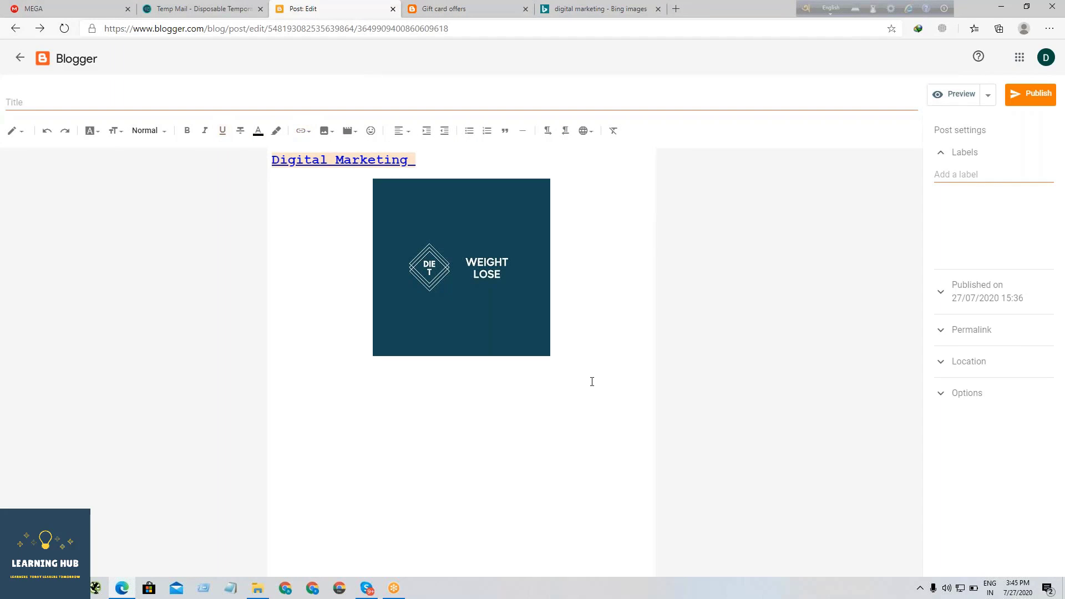
pyautogui.hotkey('ctrl', 'v')
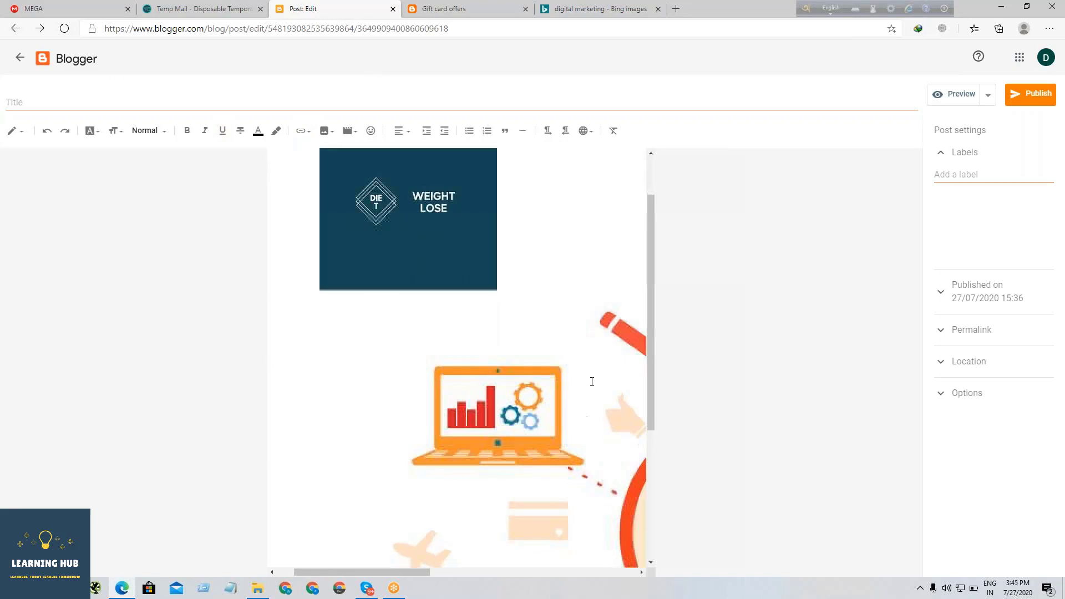
# - Change the size of the pasted "Digital Marketing" image to X-large
pyautogui.click(496, 384)
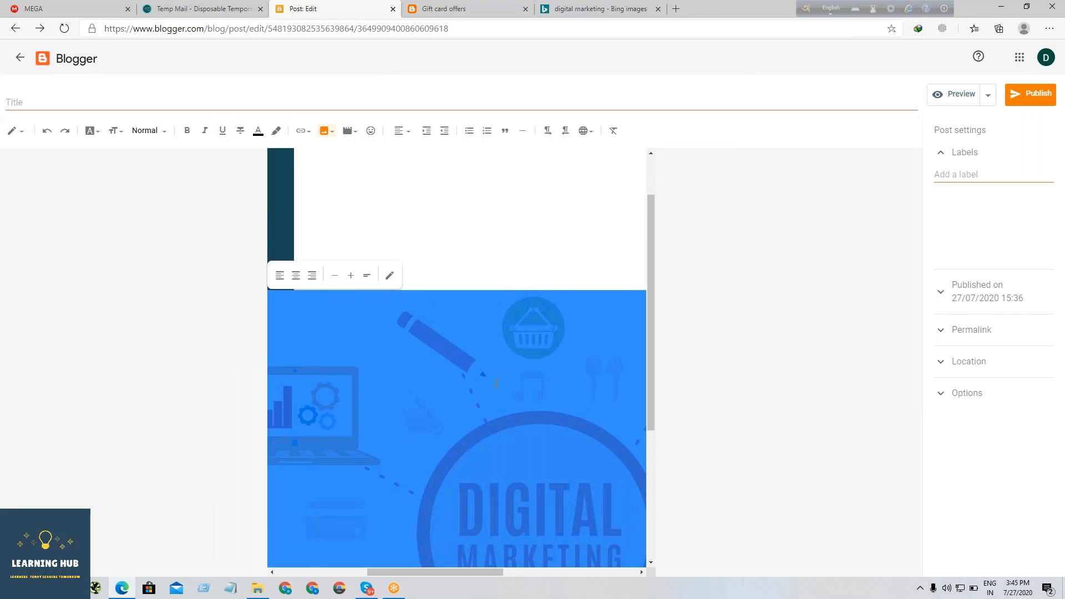
pyautogui.scroll(-1, 449, 287)
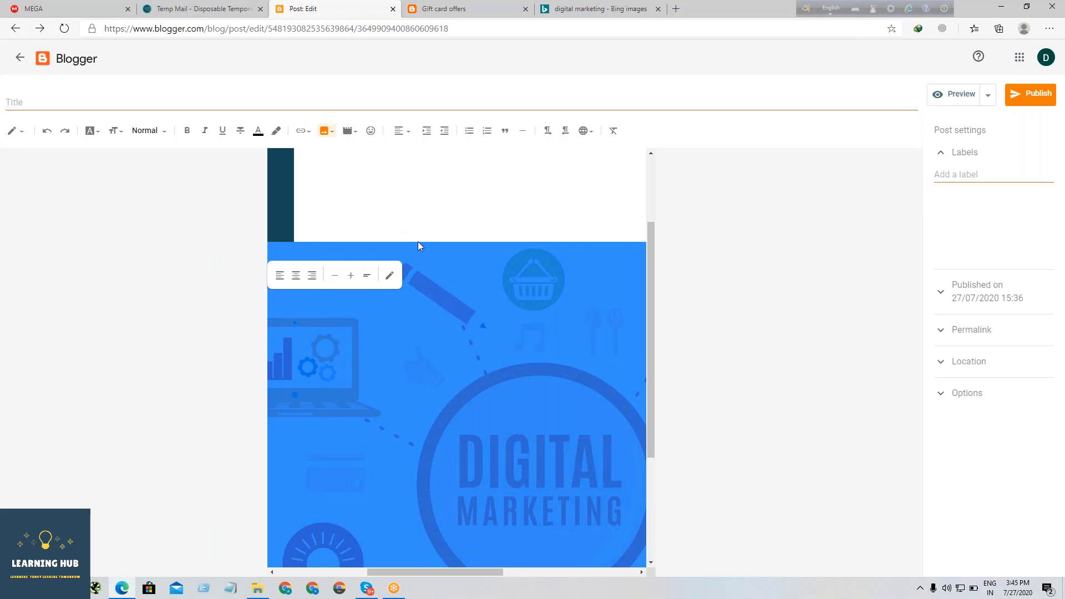
pyautogui.click(389, 275)
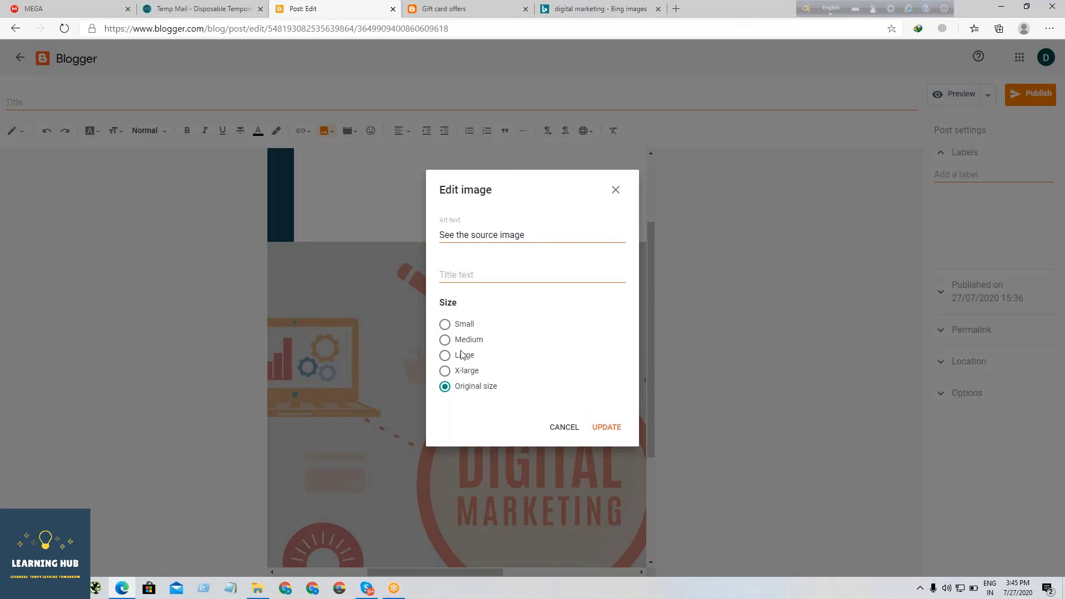
pyautogui.click(445, 371)
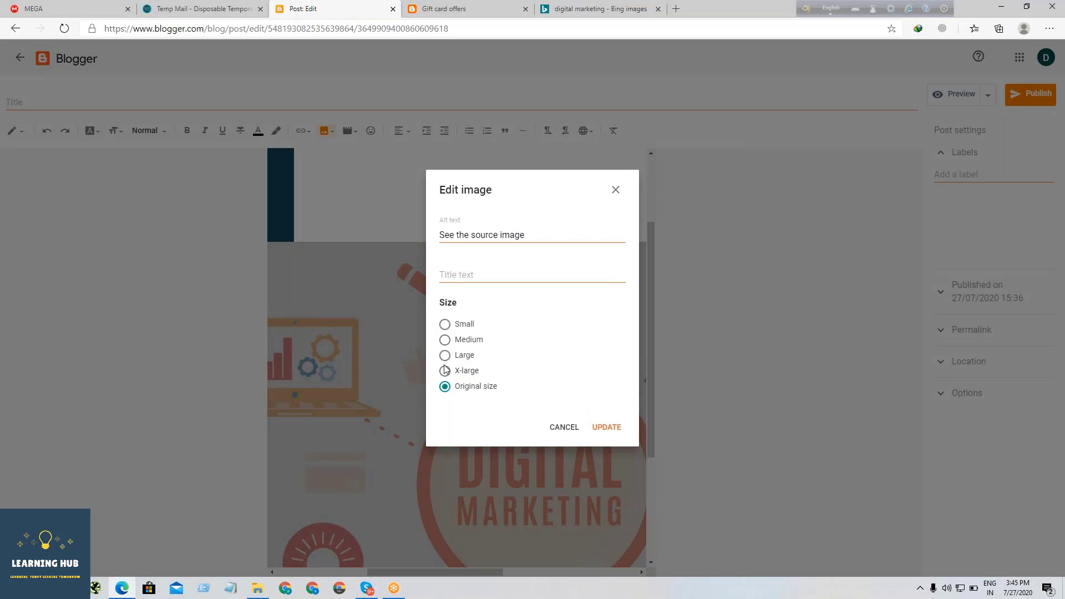
pyautogui.click(612, 430)
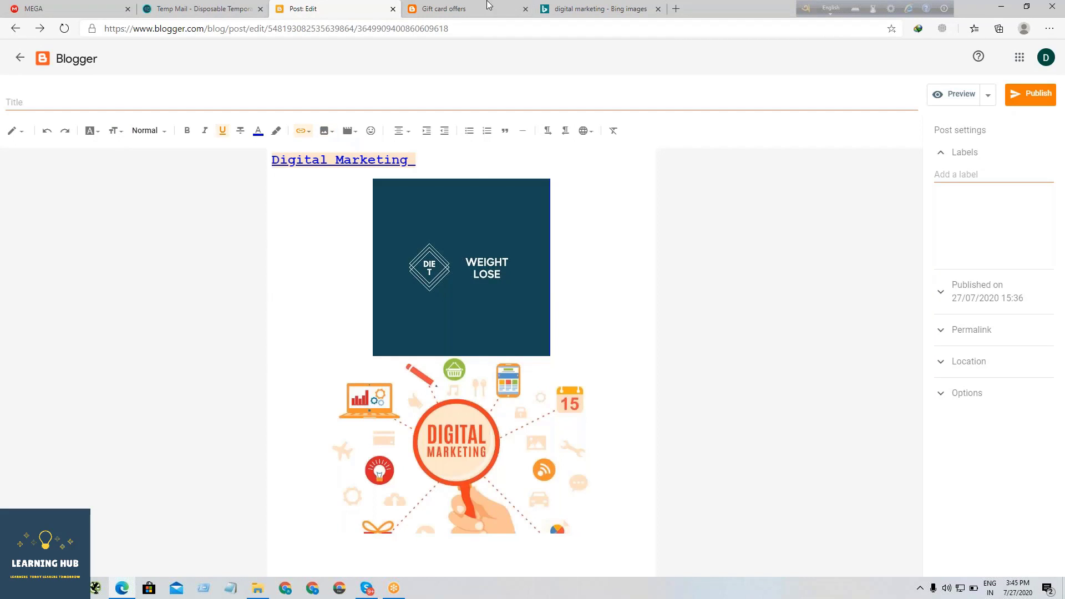
# - Return to the Bing image results and copy the link of the magnifying-glass "Digital Marketing" image
pyautogui.click(553, 10)
pyautogui.rightClick(450, 244)
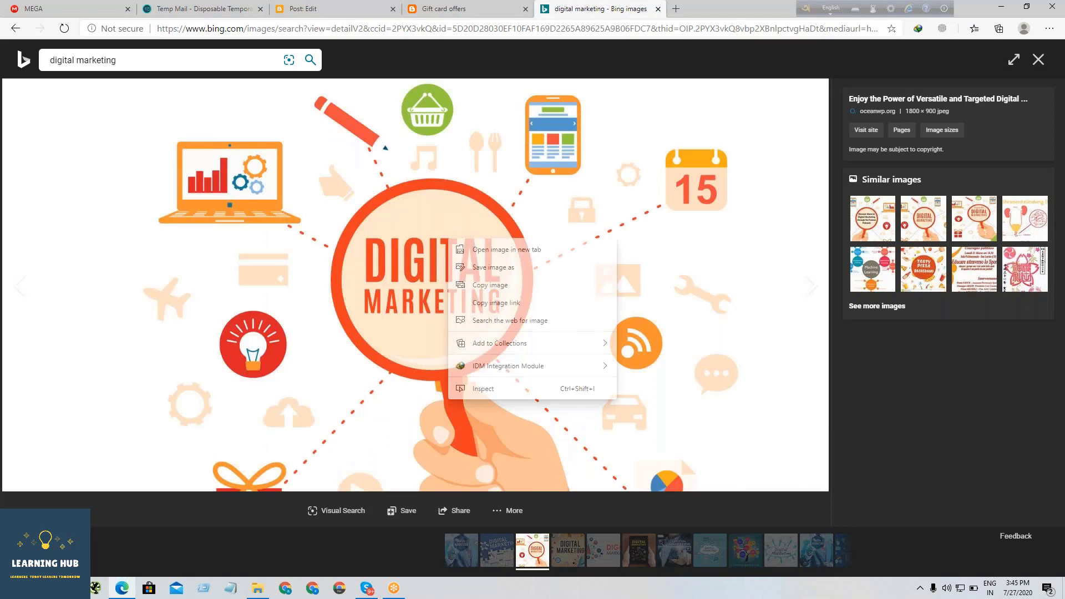
pyautogui.click(511, 303)
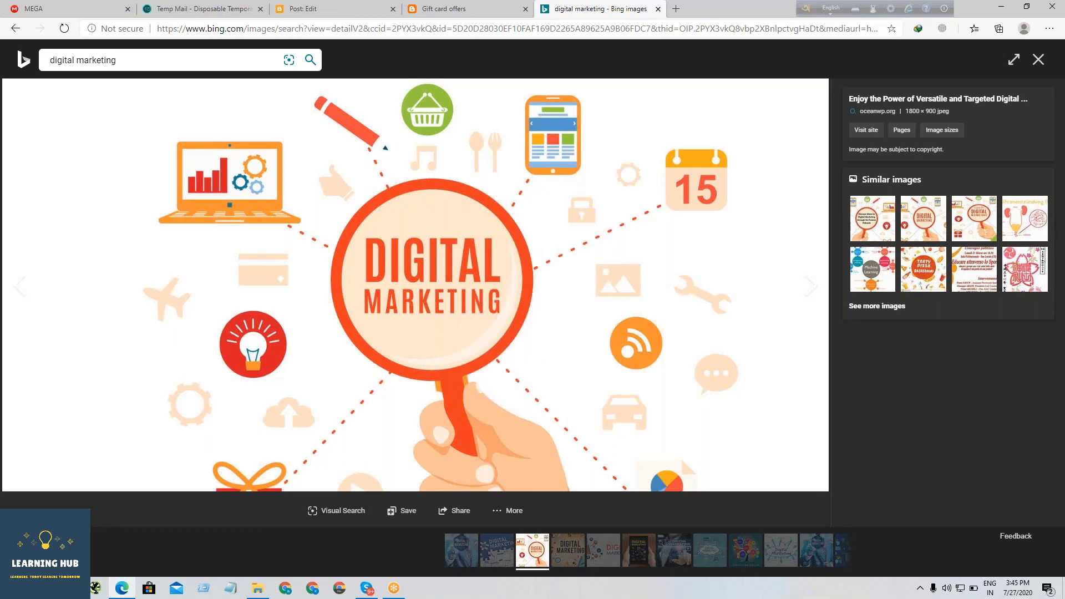
pyautogui.click(344, 6)
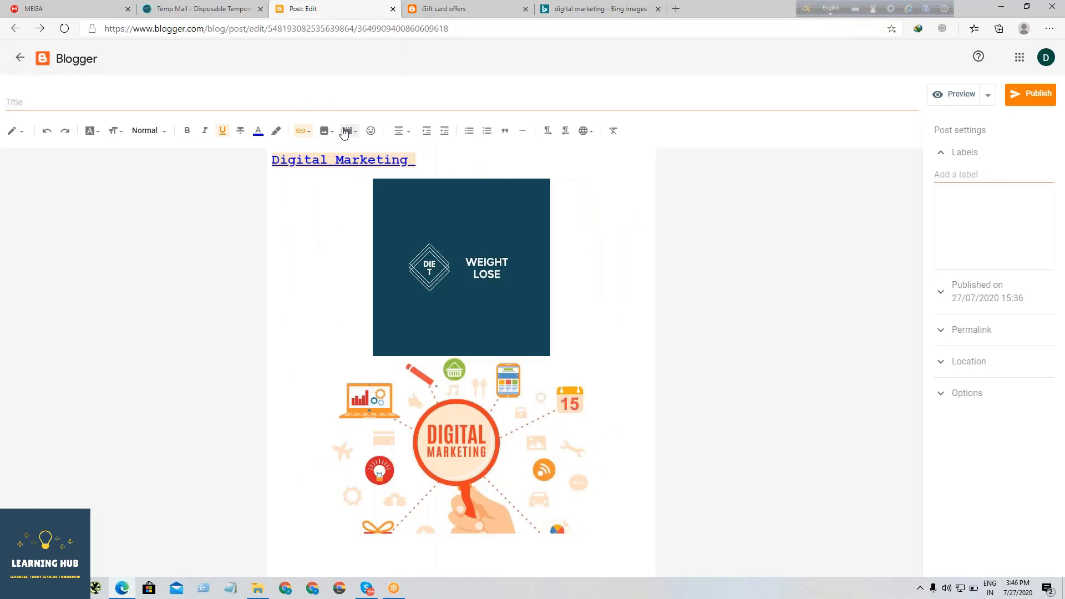
pyautogui.click(327, 131)
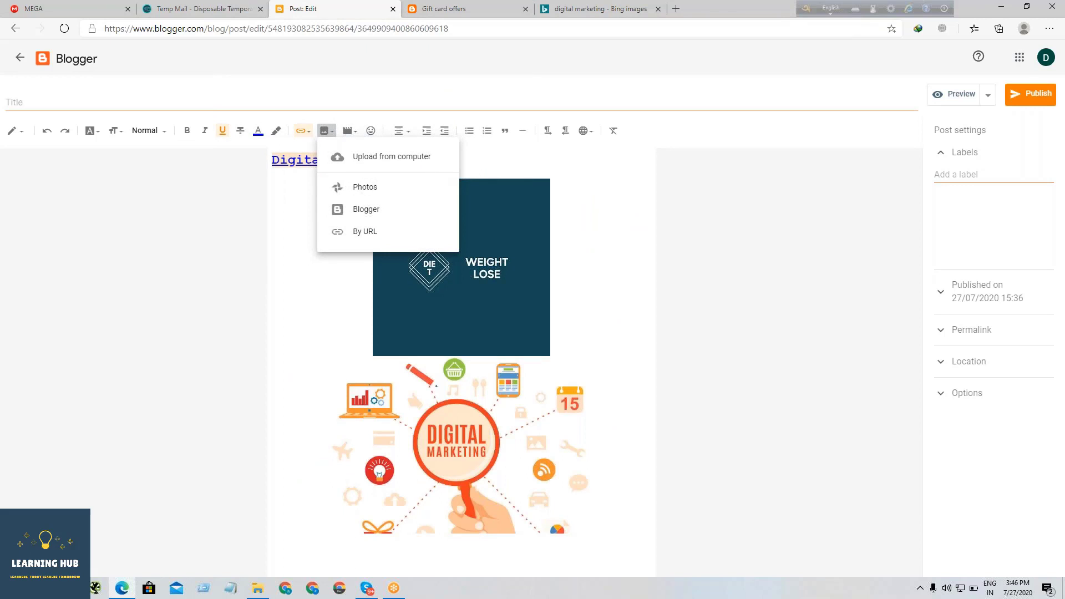
pyautogui.click(383, 243)
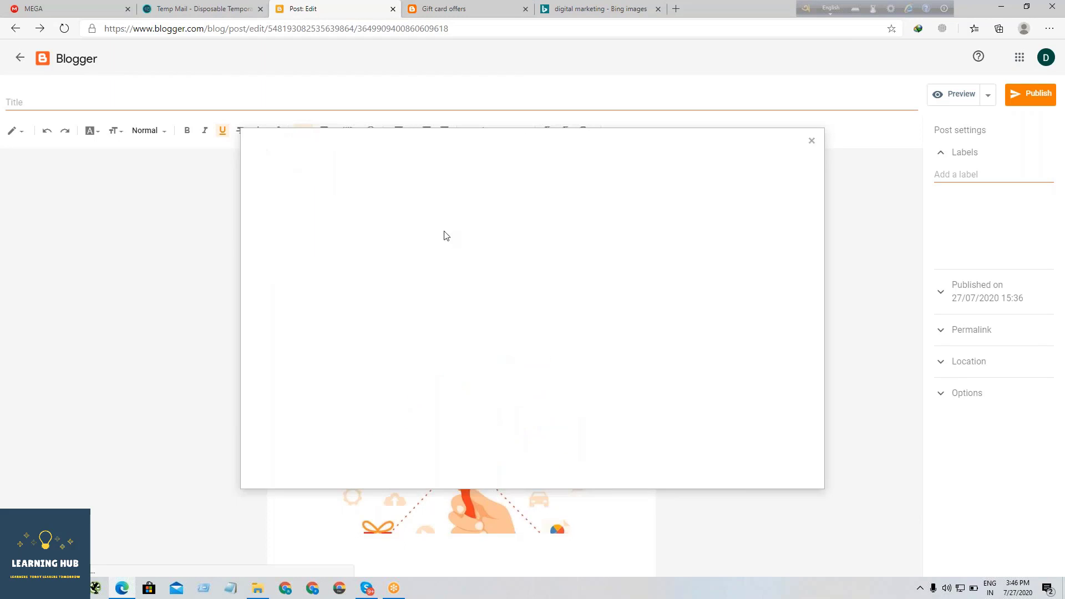
pyautogui.click(421, 202)
pyautogui.hotkey('ctrl', 'v')
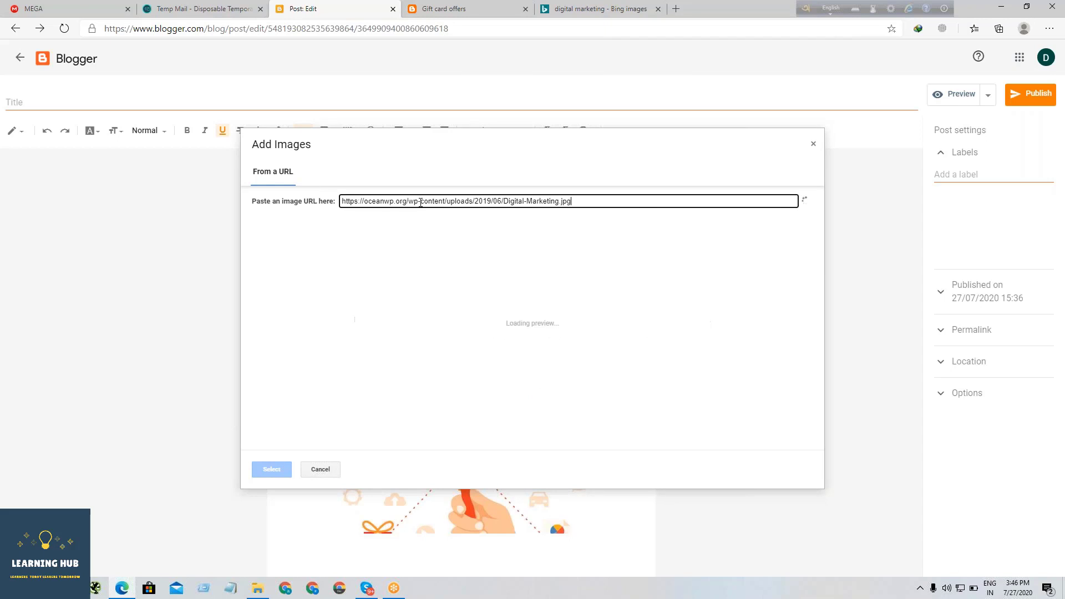